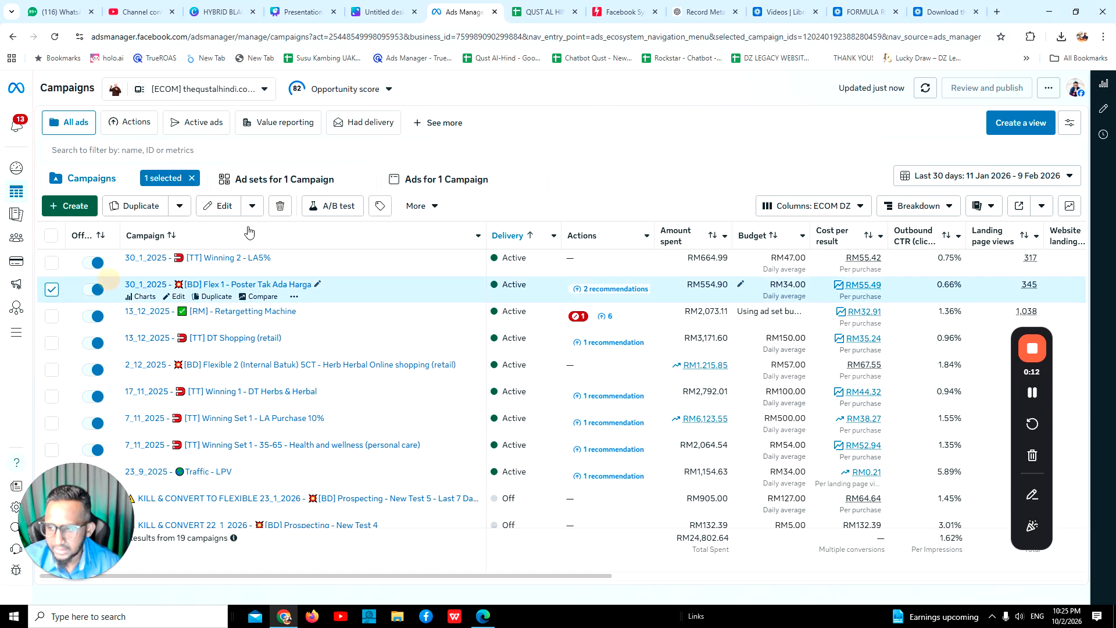
Open the ads inside the "30_1_2025 - [TT] Winning 2 - LA5%" campaign's ad set, with only that campaign and ad set selected.
click(51, 263)
click(51, 289)
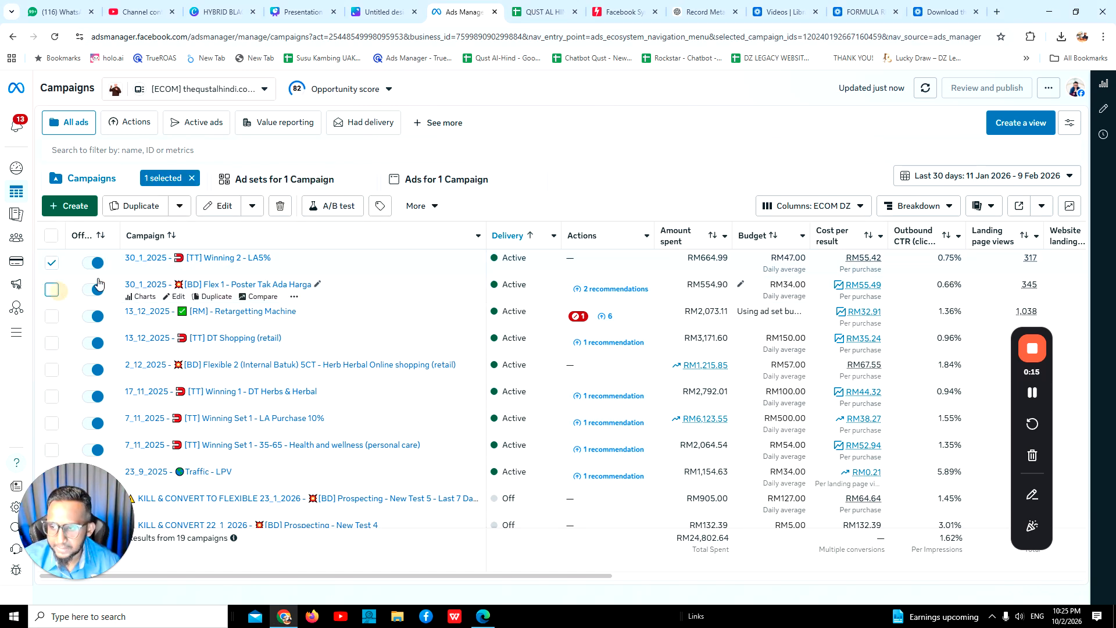
click(279, 180)
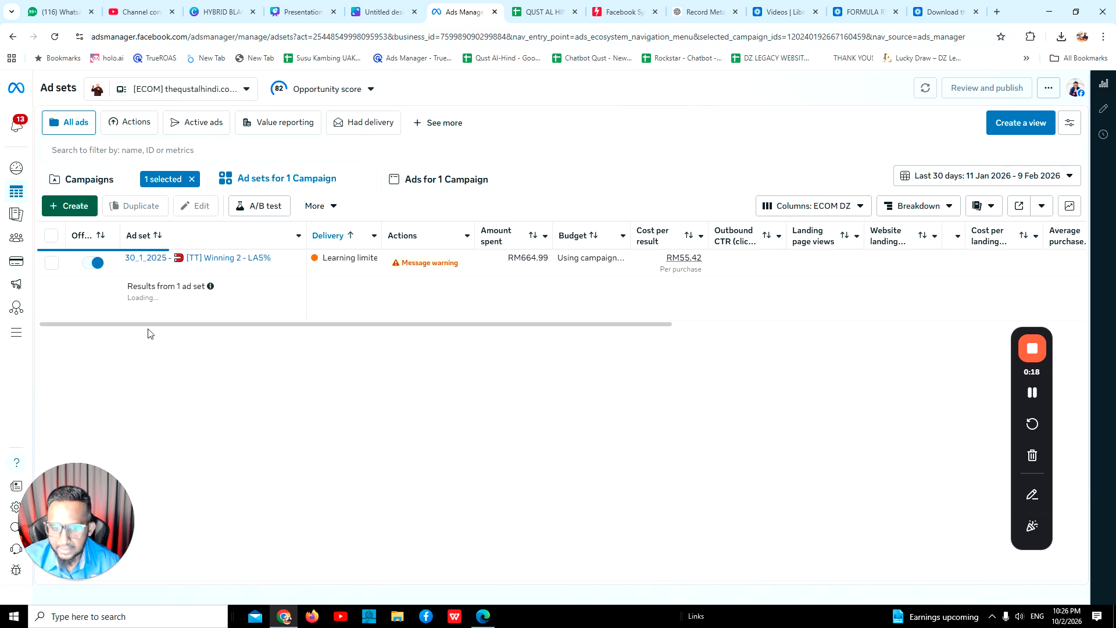
click(51, 262)
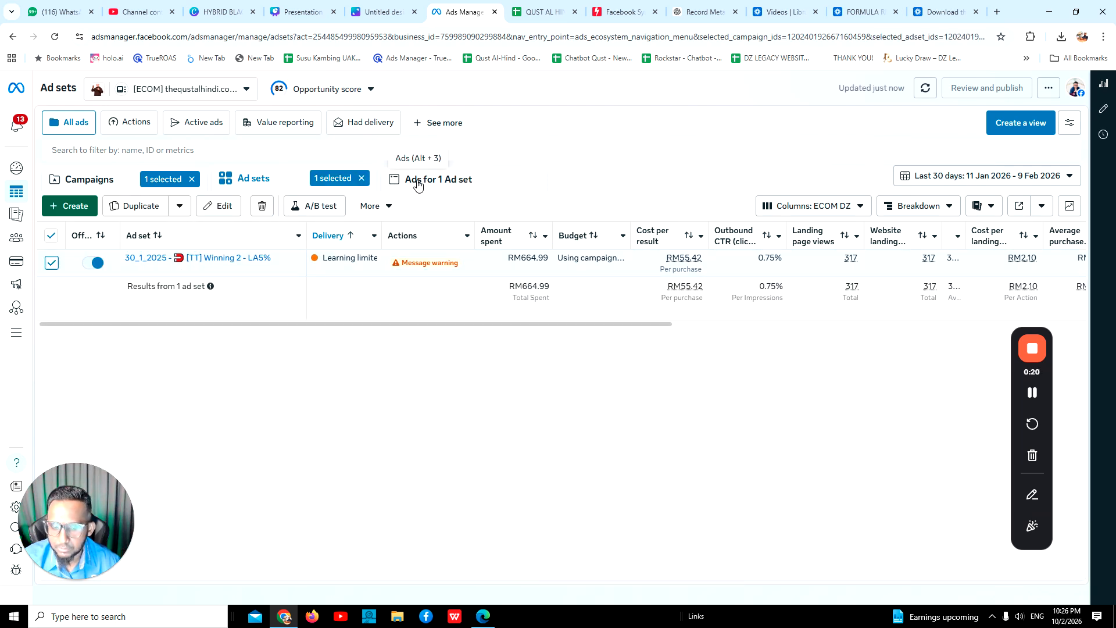
click(414, 179)
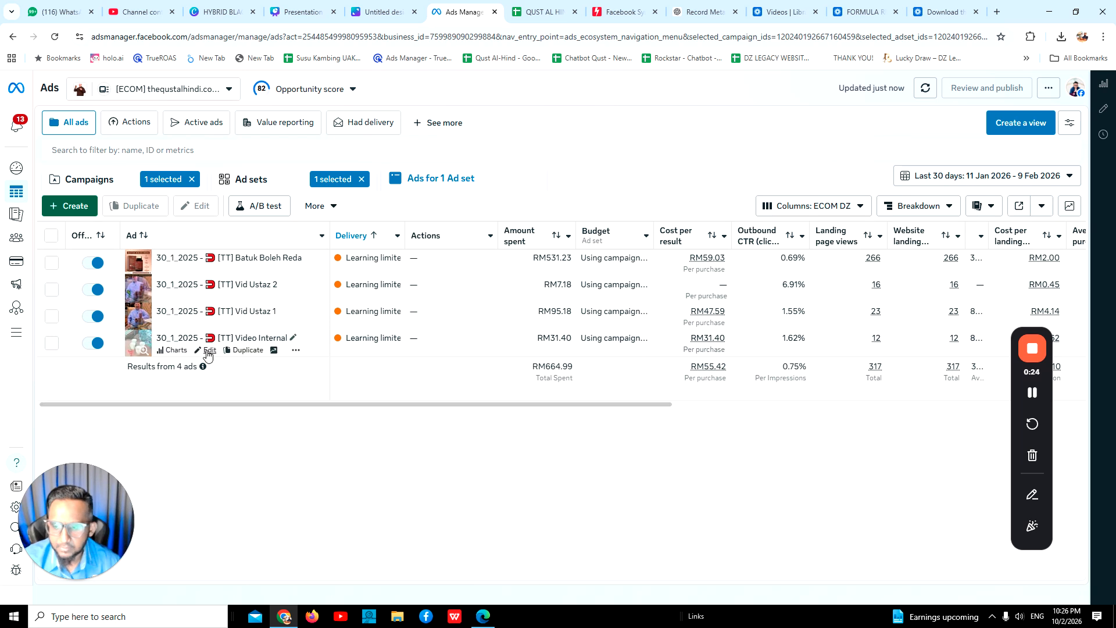
click(208, 350)
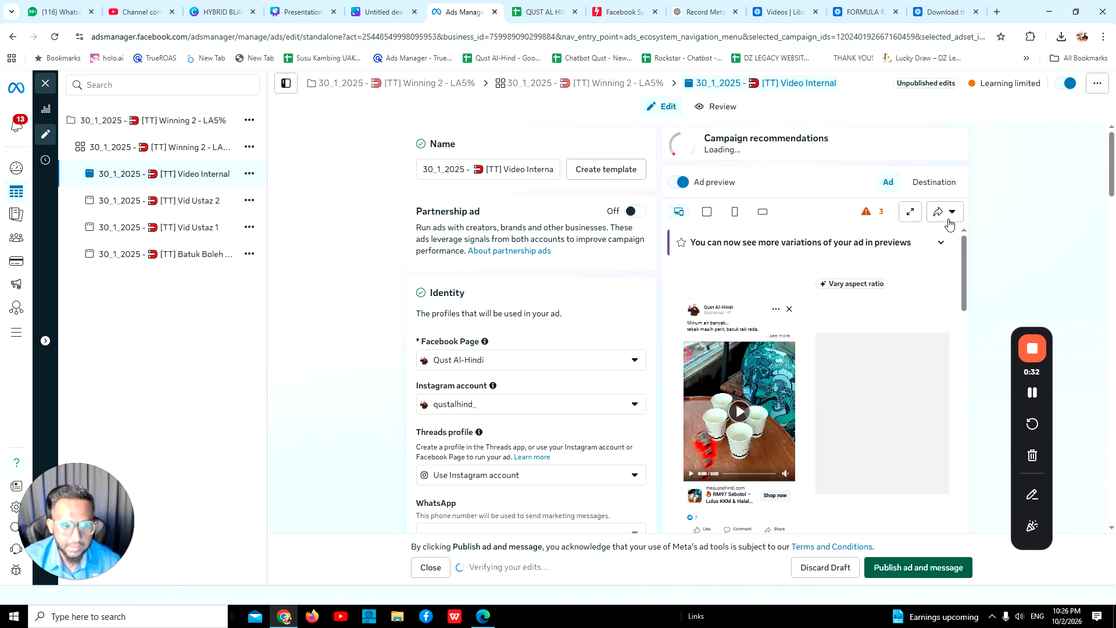
click(949, 224)
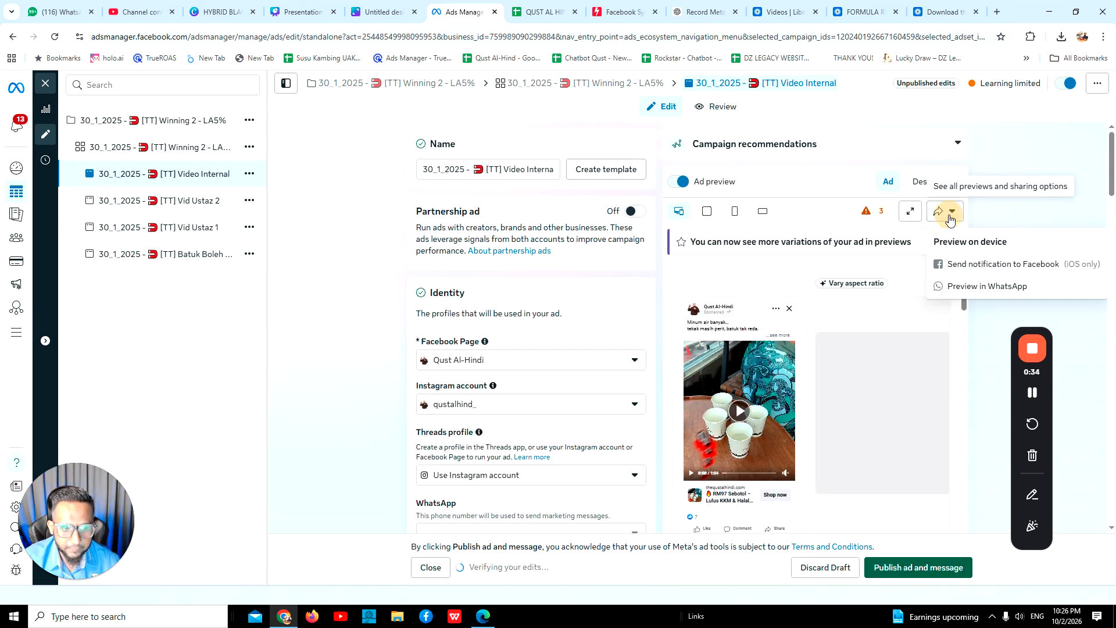
click(949, 218)
click(952, 215)
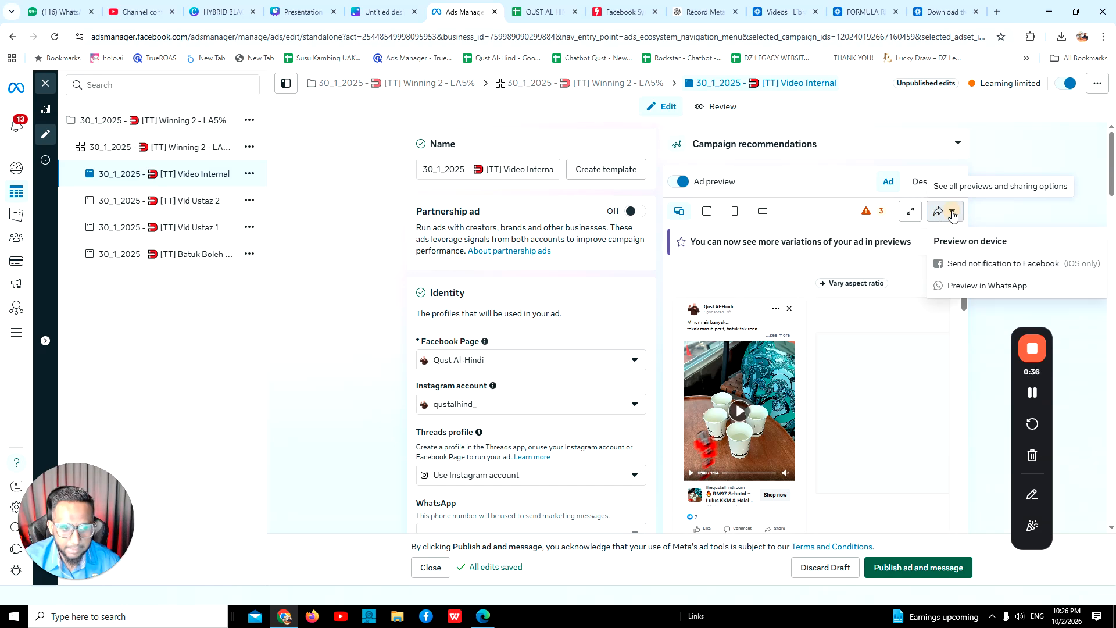
click(952, 215)
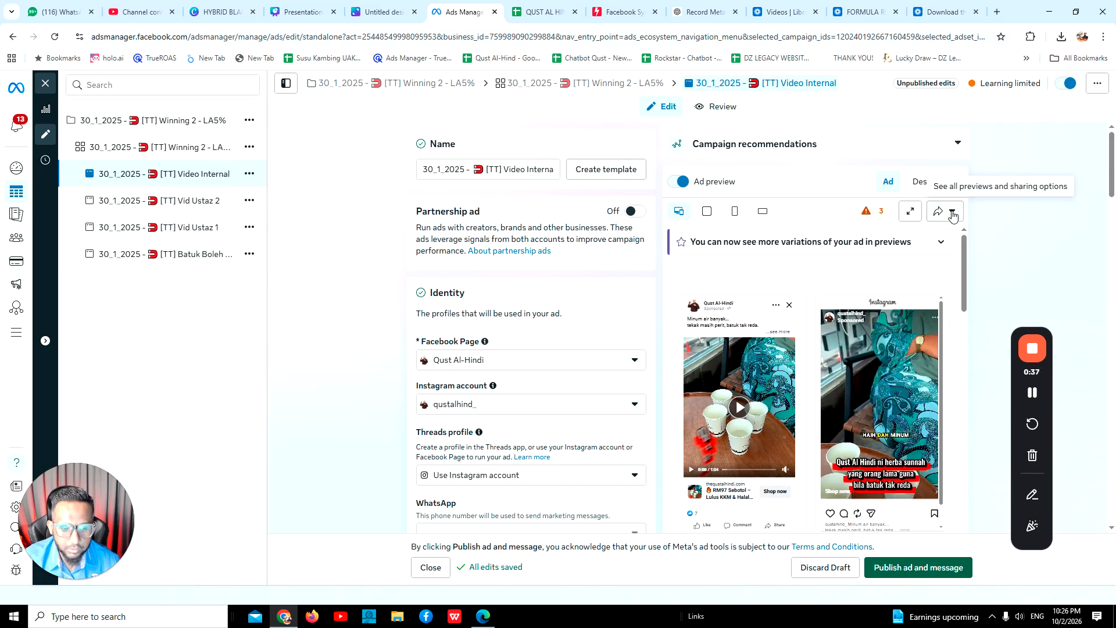
click(833, 568)
click(647, 270)
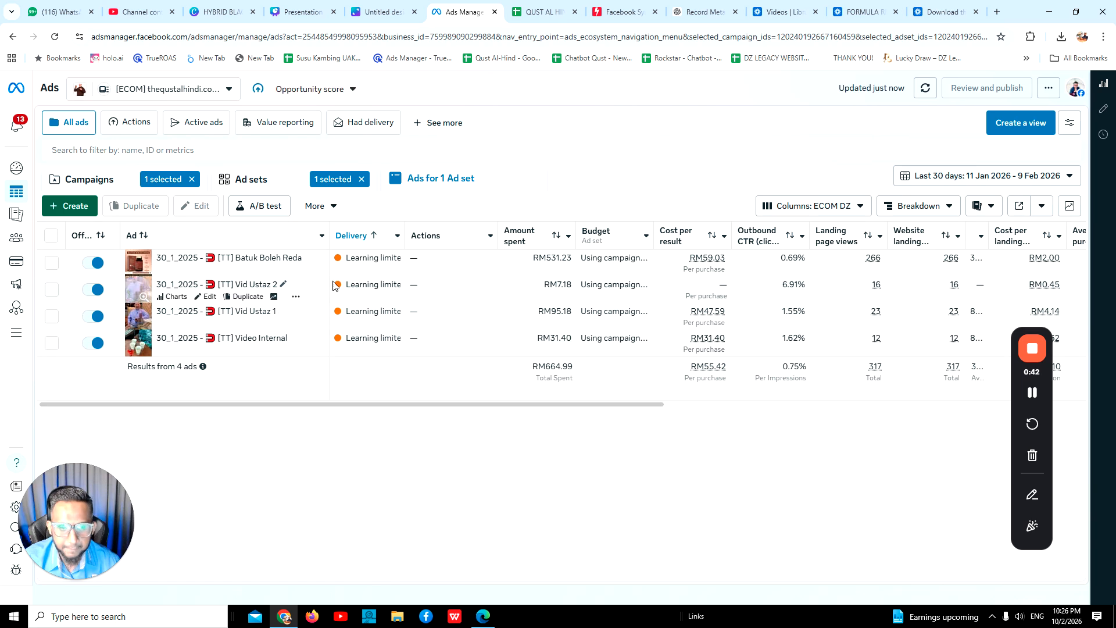
Open the "[TT] Video Internal" ad for editing, check its preview sharing options, and close the editor, publishing the draft edits.
mouse_move(191, 271)
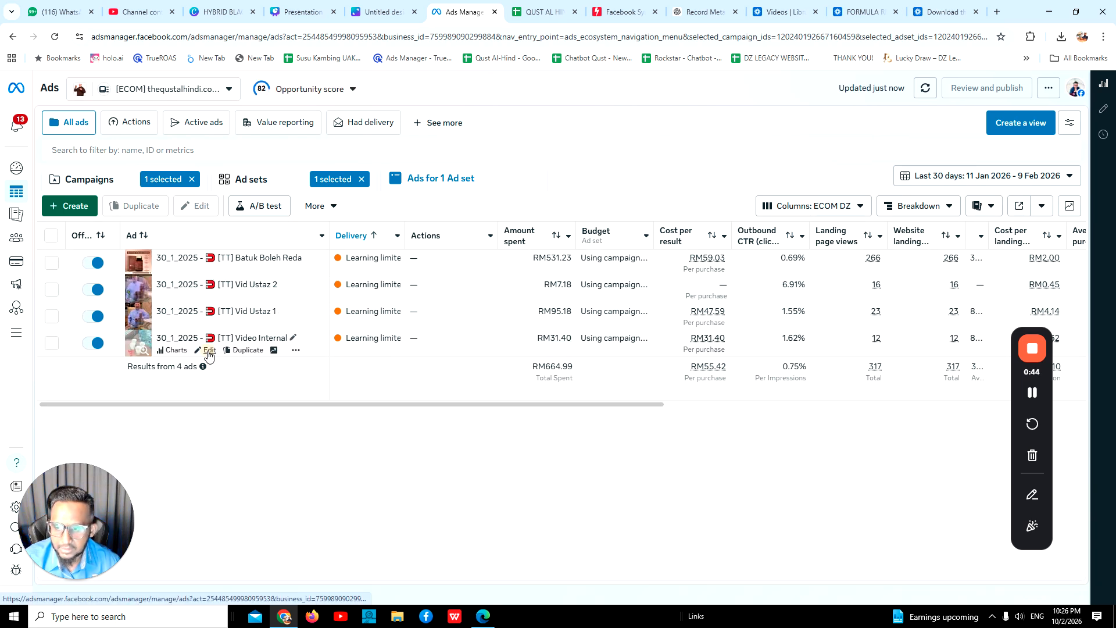
click(208, 351)
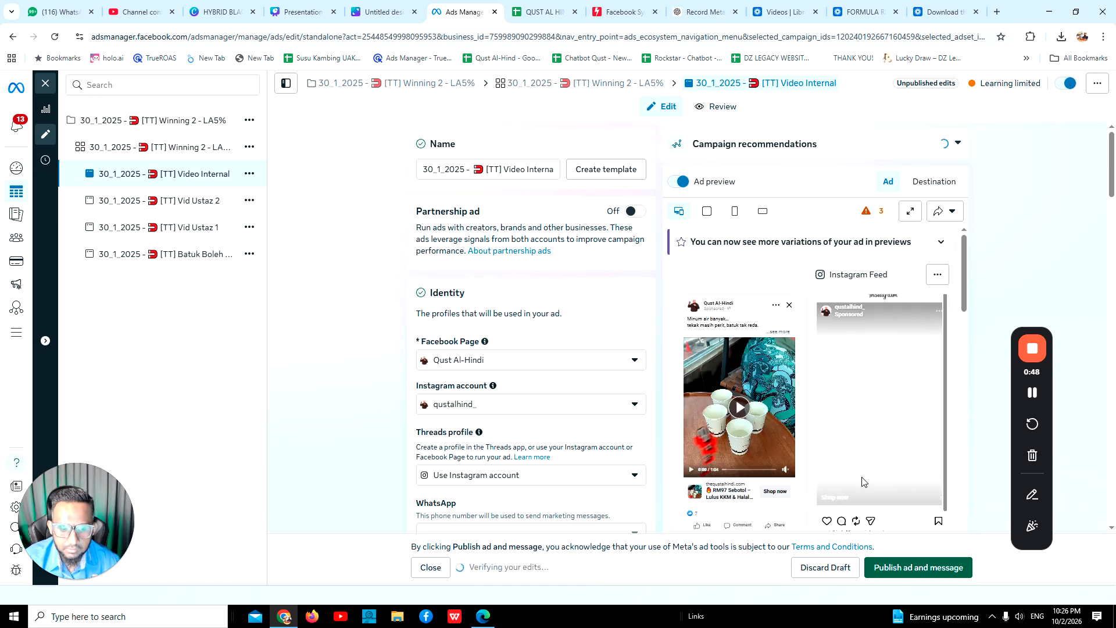
click(949, 215)
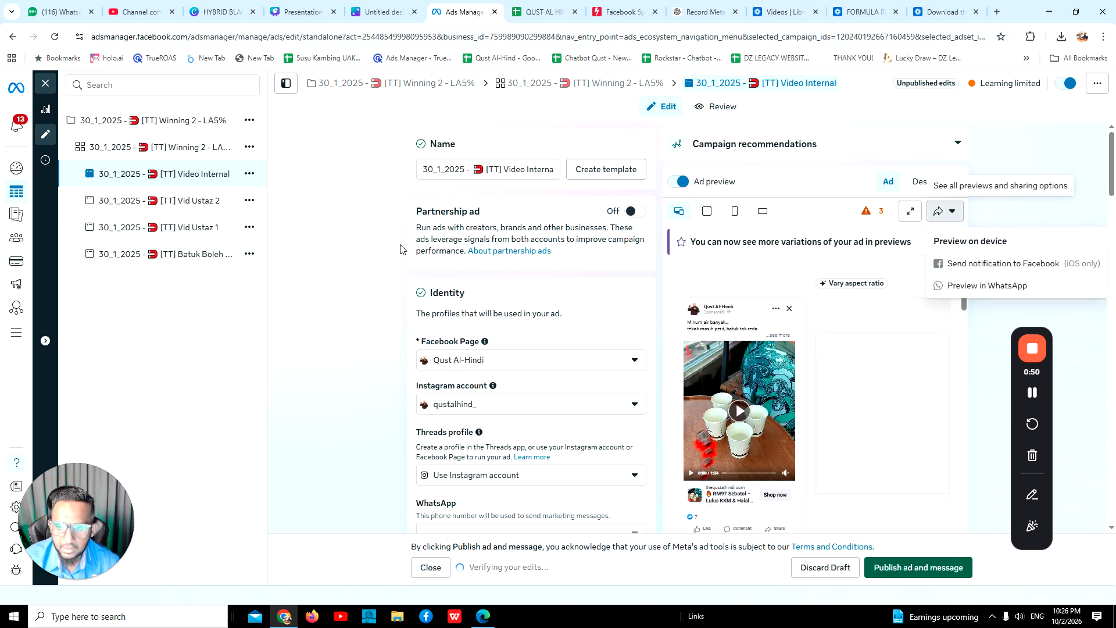
click(46, 87)
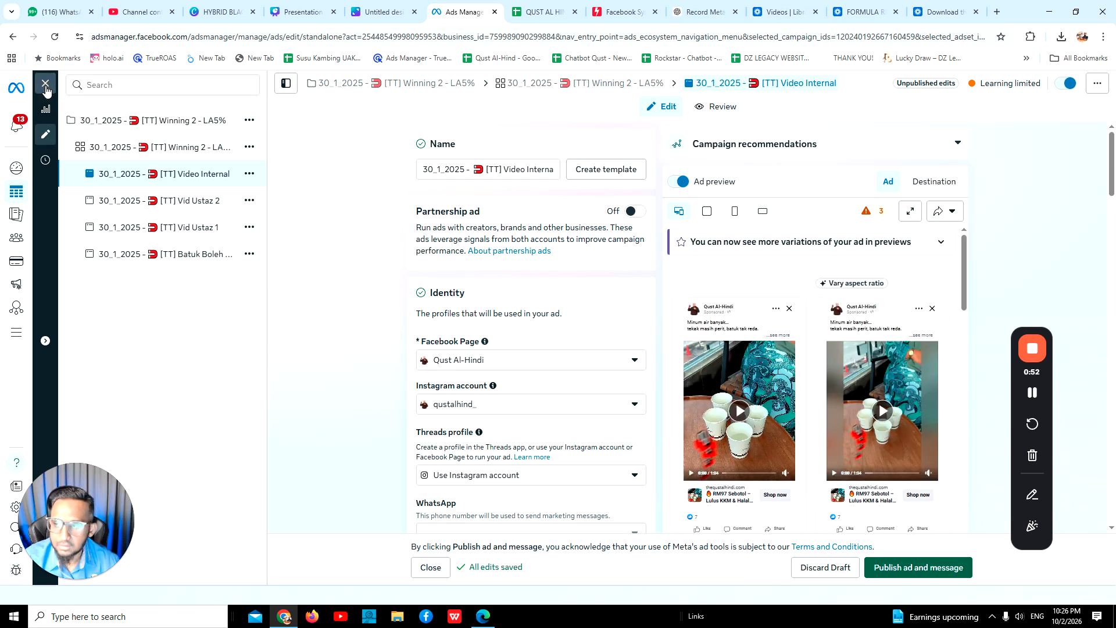
click(46, 88)
click(684, 312)
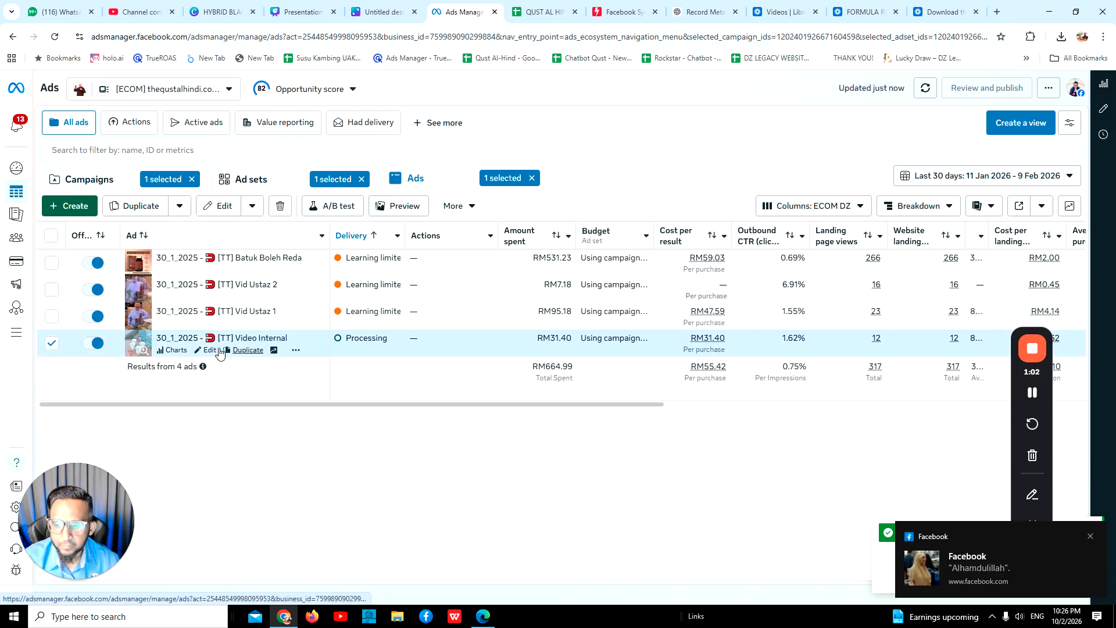
Reopen the "[TT] Video Internal" ad and open its Facebook post with comments from the preview sharing options.
click(209, 351)
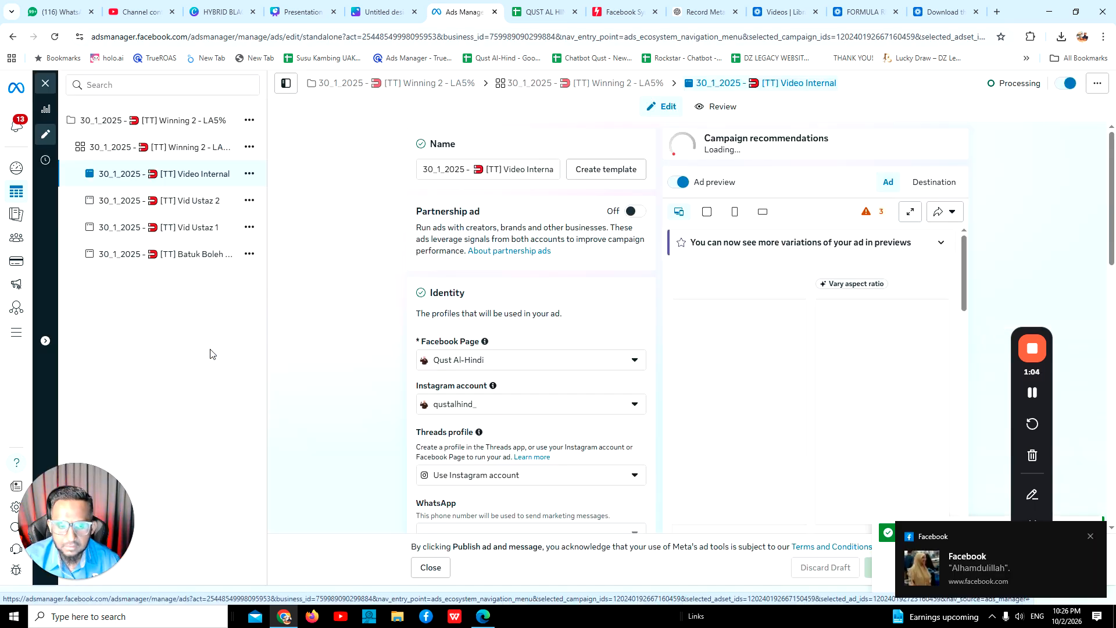
click(946, 213)
drag(1050, 386, 368, 363)
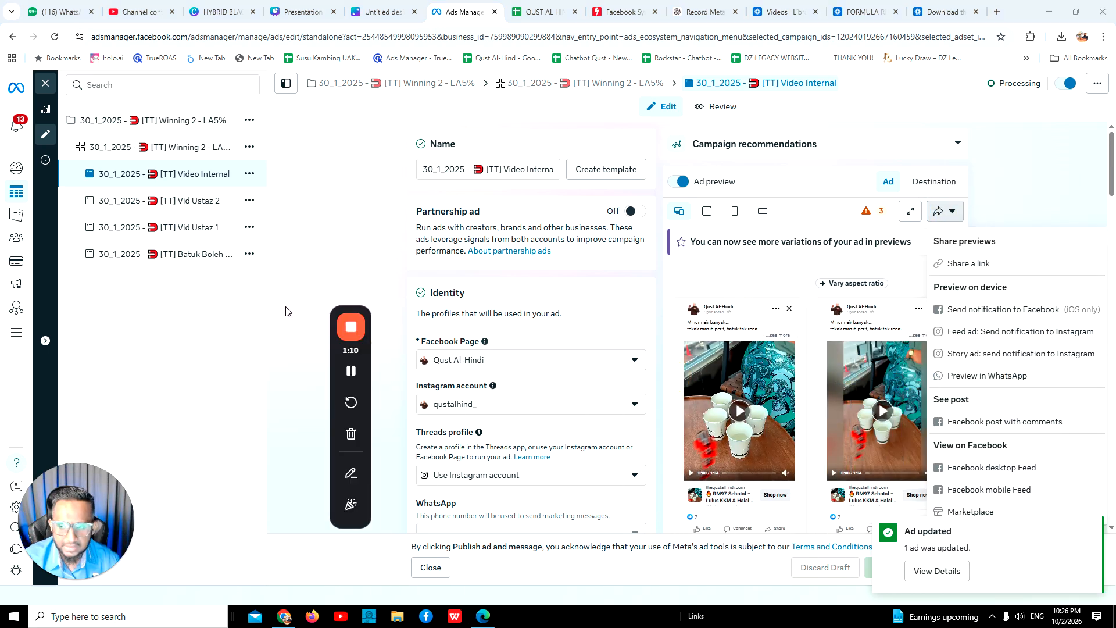
scroll(920, 376, down, 1)
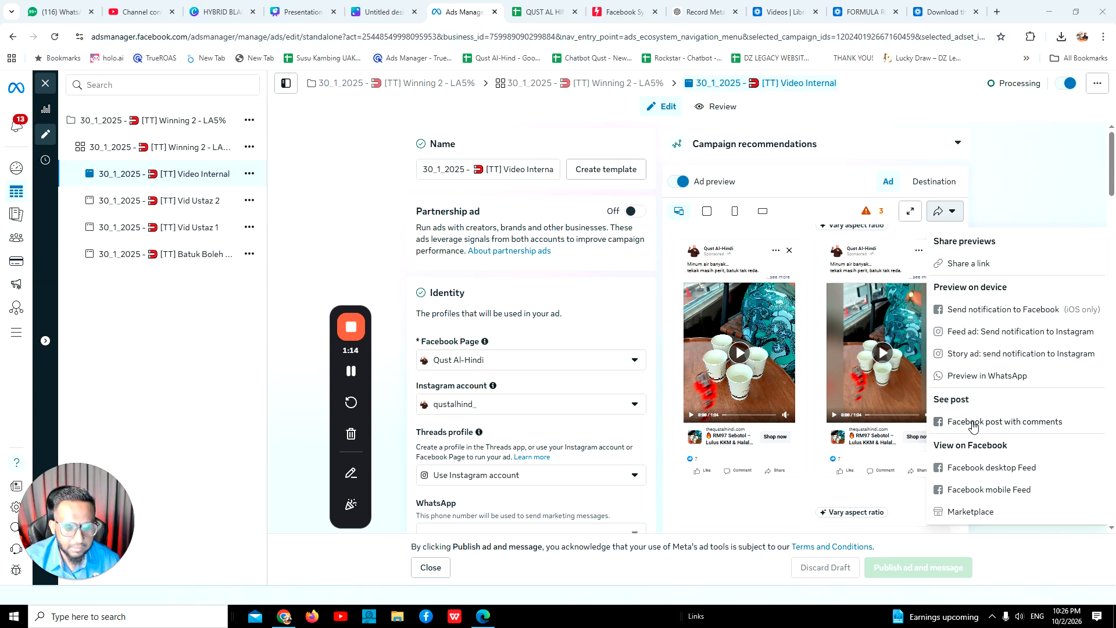
click(974, 424)
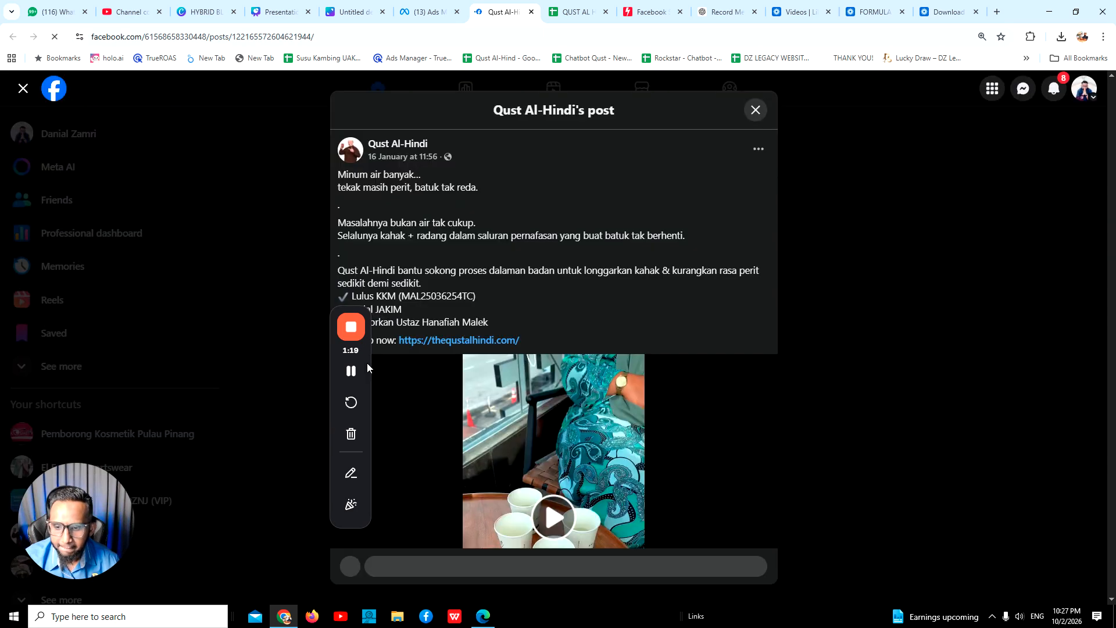
Play the ad's video and examine the Qust Al-Hindi post's caption, link card, reactions and comments.
drag(368, 363, 170, 352)
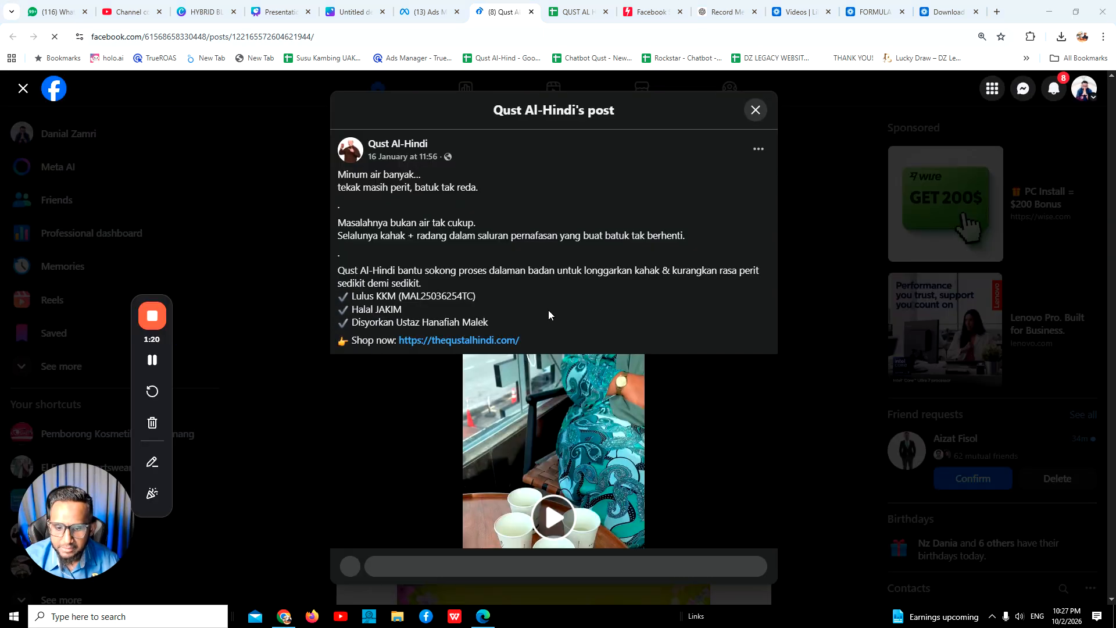
scroll(567, 495, down, 2)
click(558, 401)
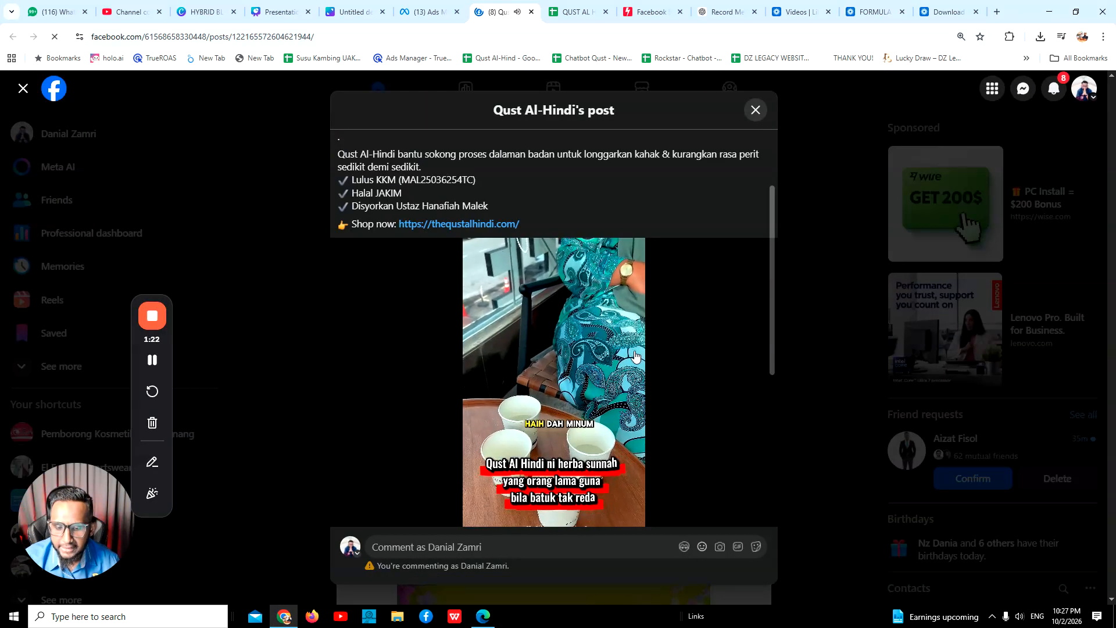
scroll(560, 400, down, 2)
scroll(576, 329, up, 1)
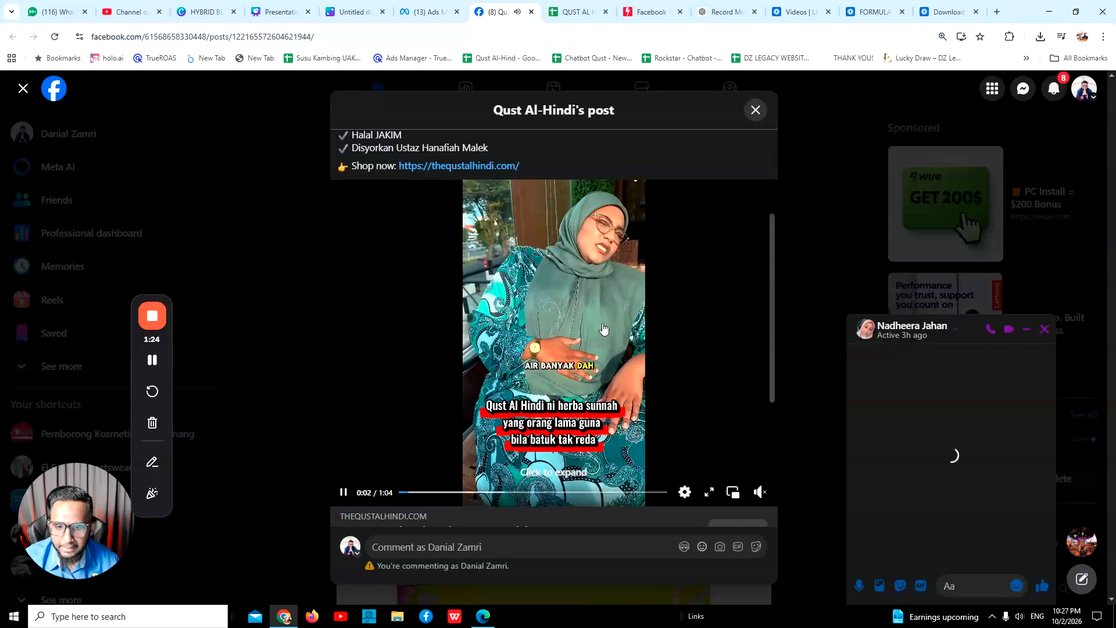
scroll(574, 332, down, 4)
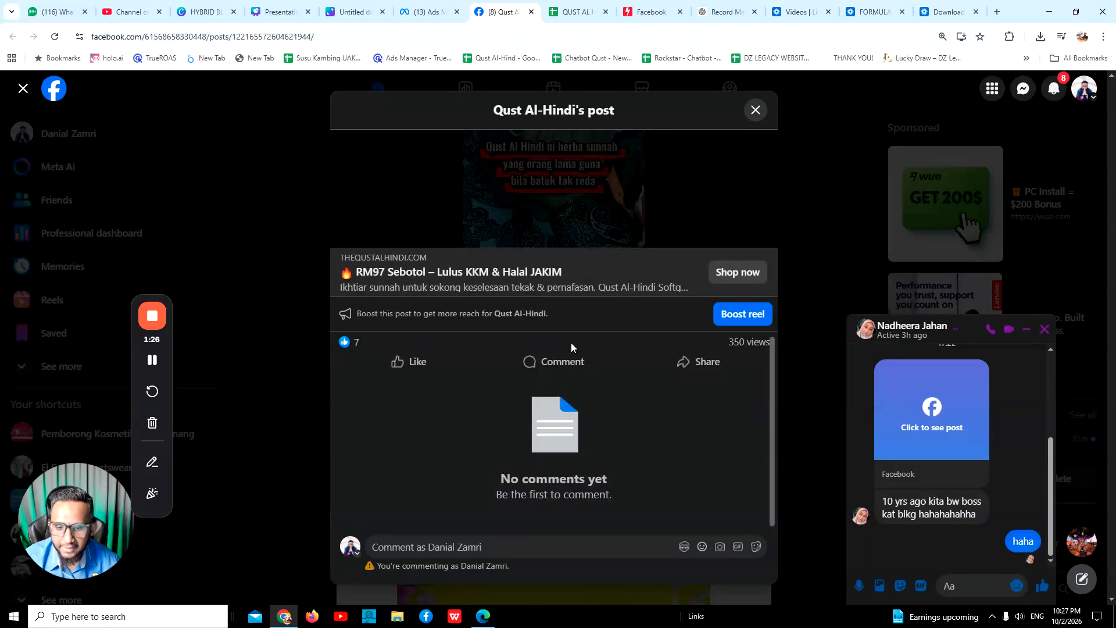
scroll(568, 341, up, 5)
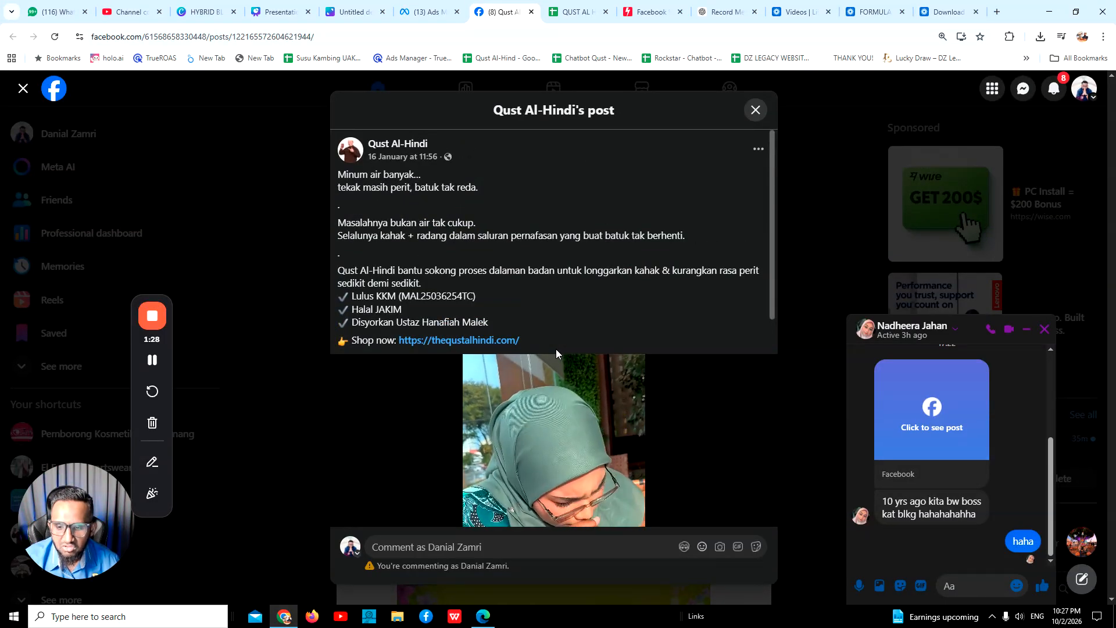
scroll(552, 353, down, 4)
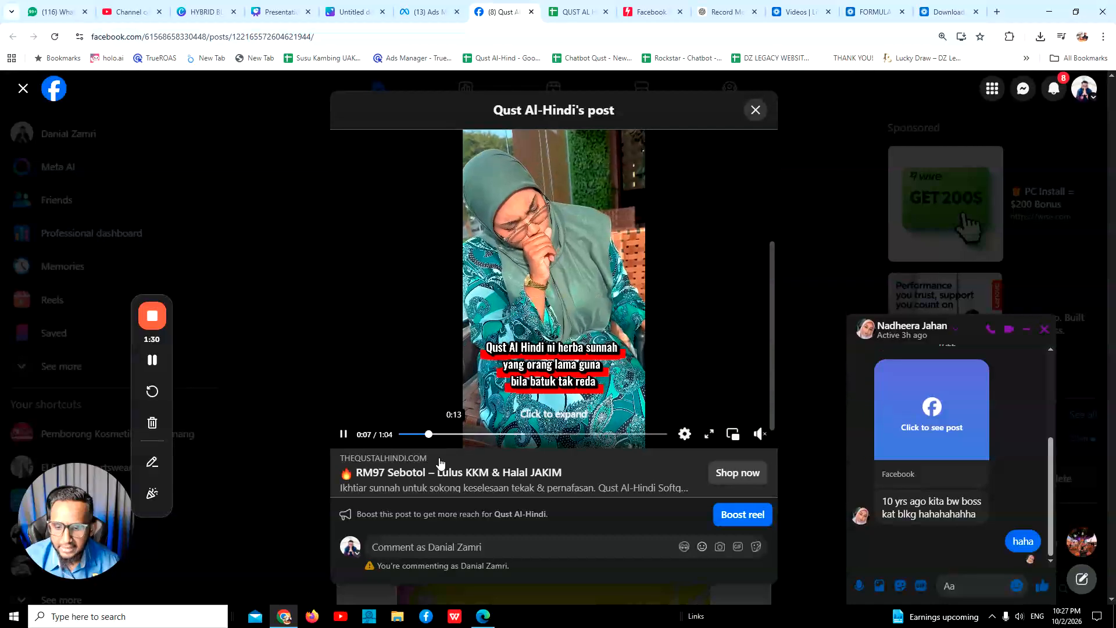
scroll(497, 275, up, 5)
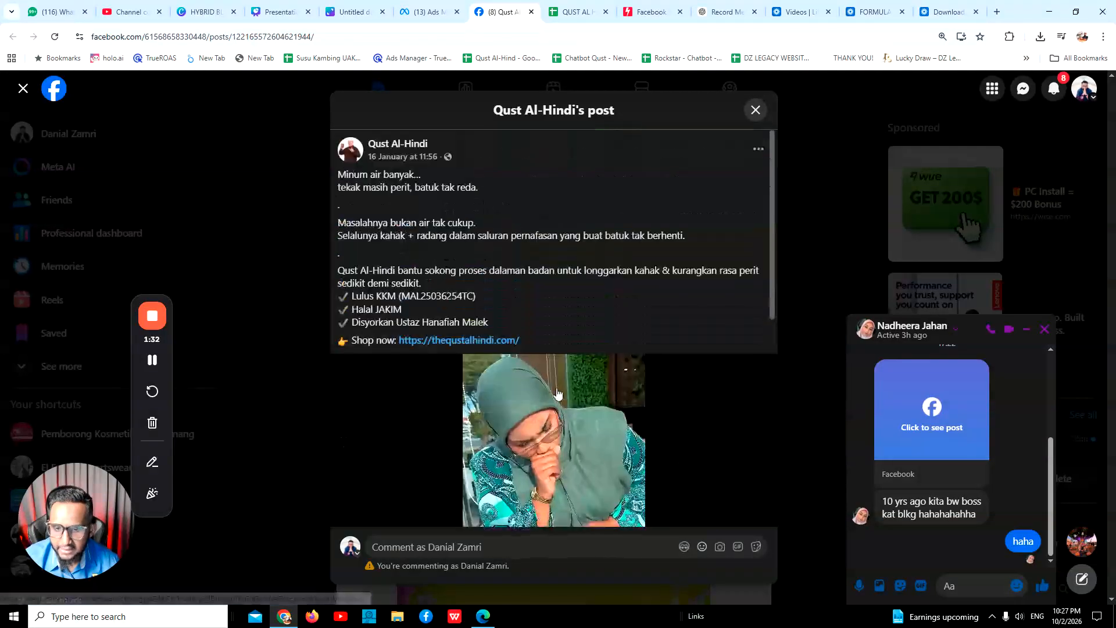
scroll(497, 275, down, 2)
scroll(536, 355, up, 2)
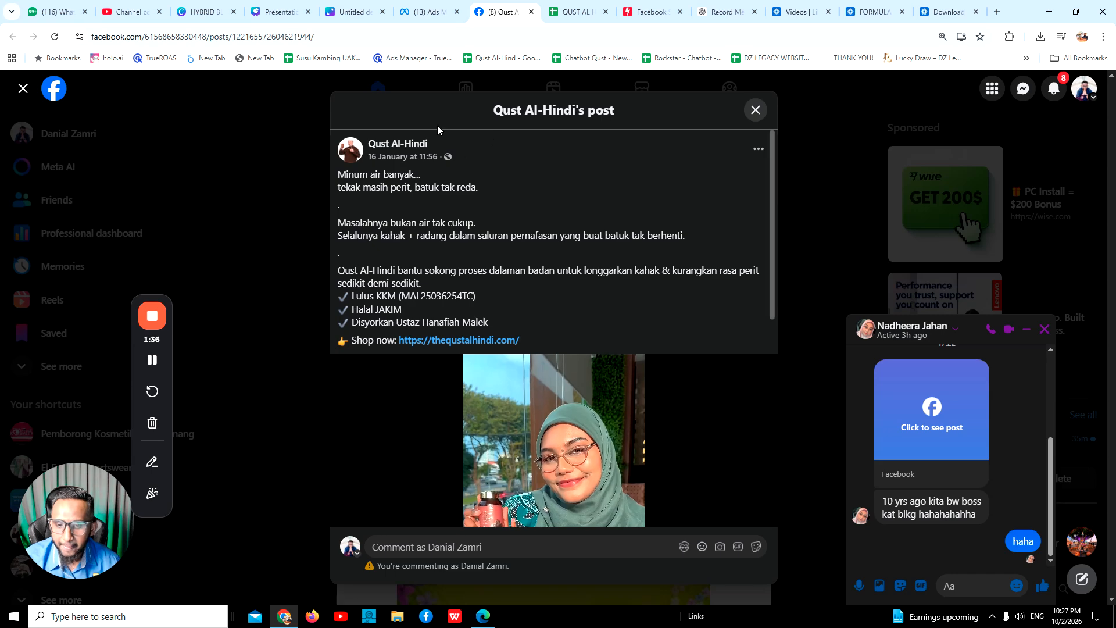
Select the Facebook post's full web address and switch to the QUST AL HINDI WINNING ADS spreadsheet in Google Sheets.
click(304, 41)
key(ctrl+c)
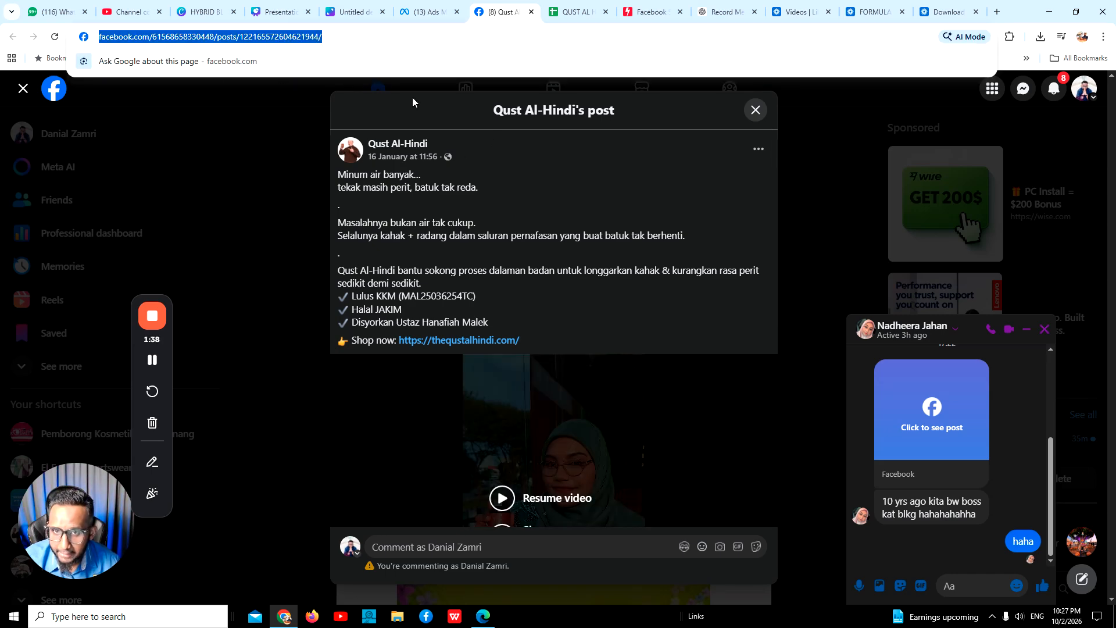
click(581, 12)
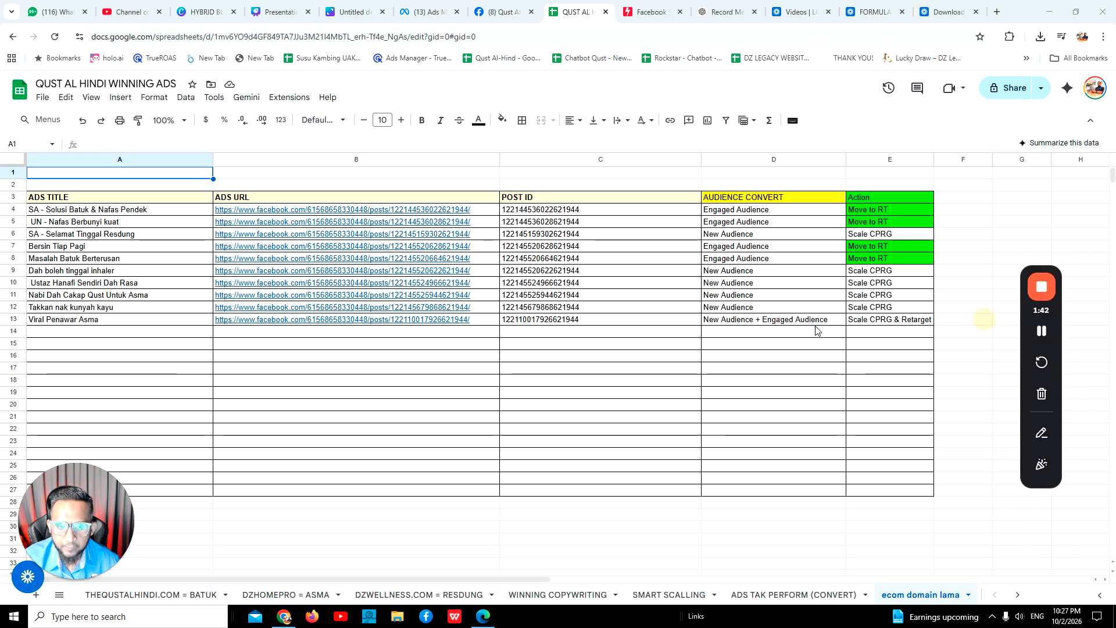
click(594, 441)
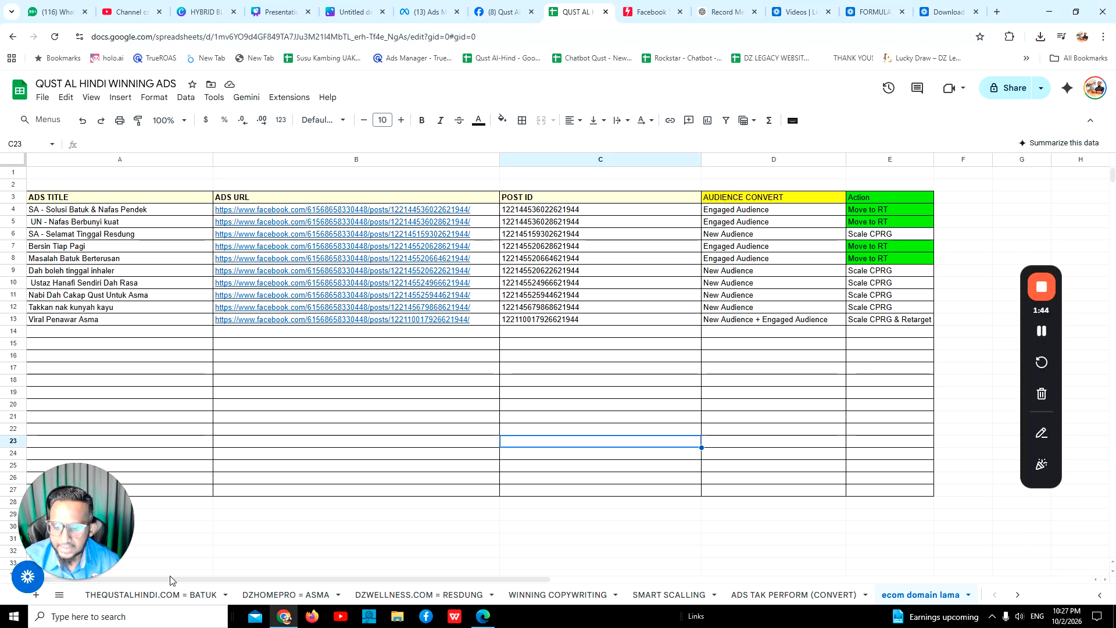
Look through the batuk, asma, resdung, non-performing ads, ecom domain lama, teamsales and chatbot sheets for how ad URLs and post IDs are recorded.
click(150, 595)
click(294, 596)
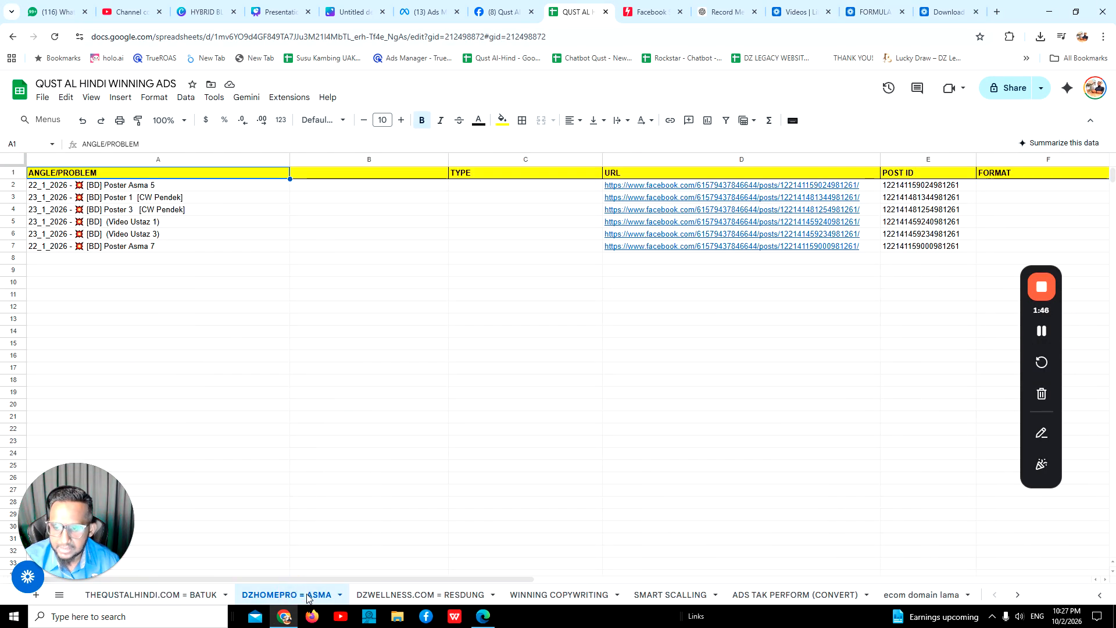
click(386, 596)
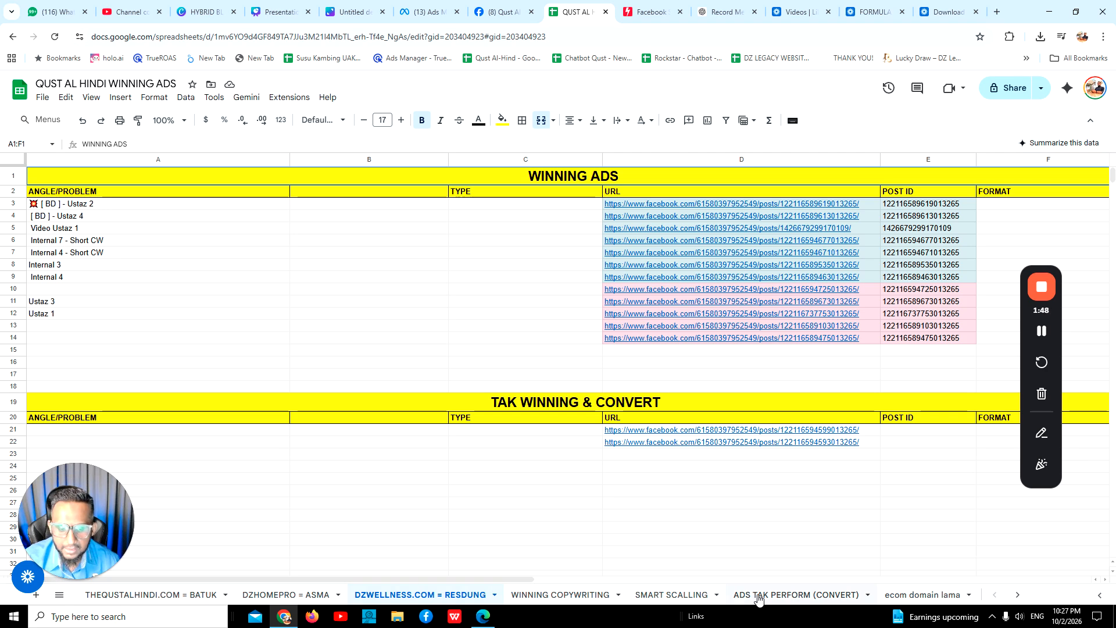
click(782, 595)
scroll(557, 469, down, 3)
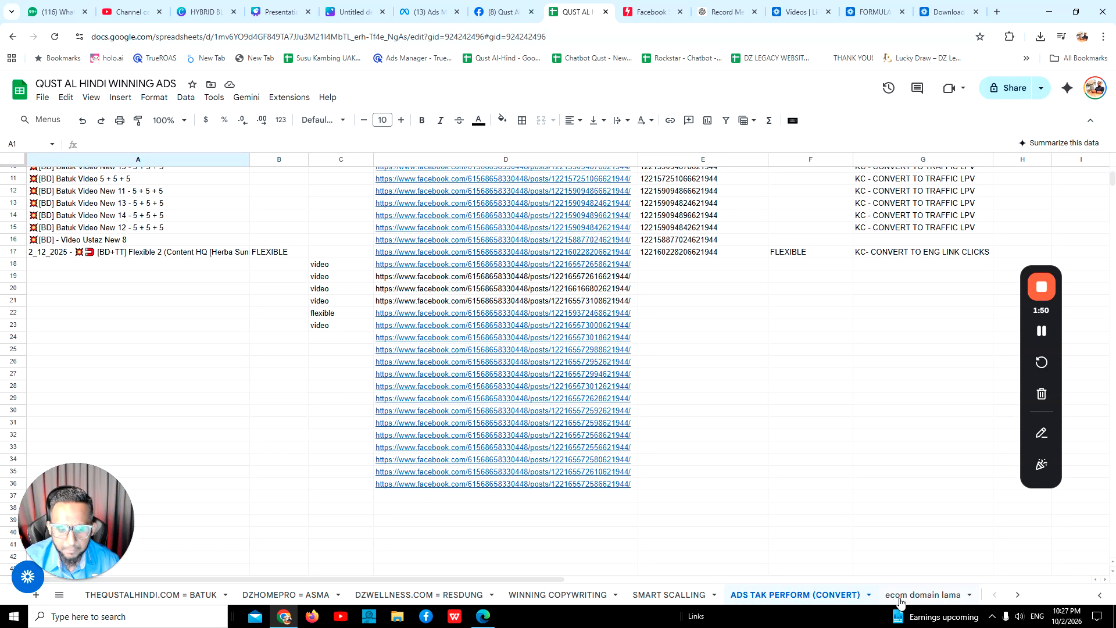
click(924, 595)
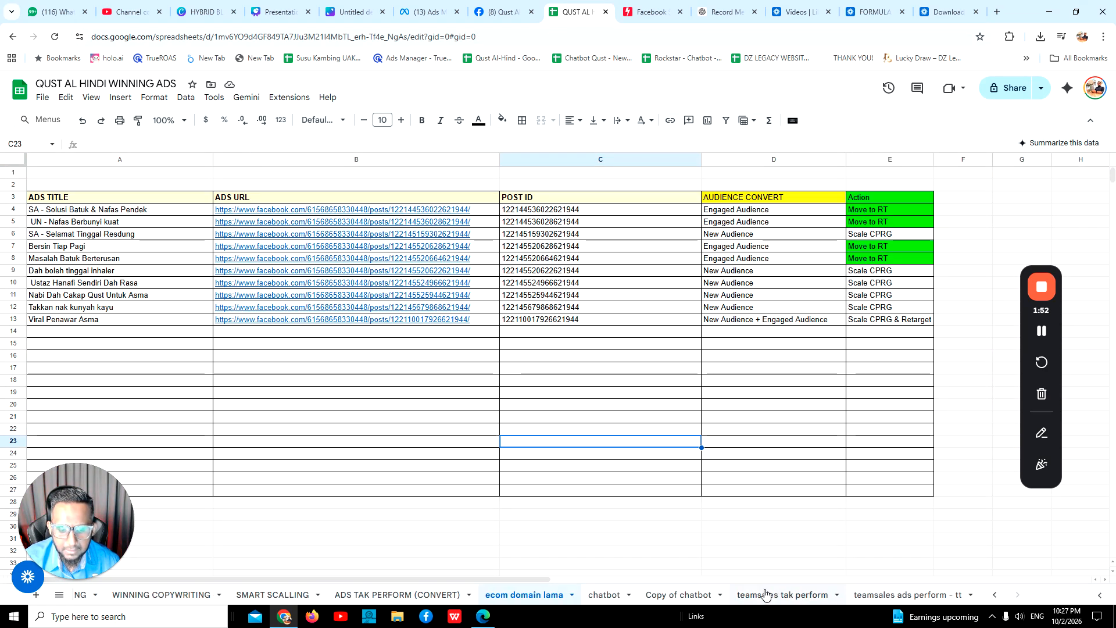
click(765, 594)
click(675, 594)
click(608, 594)
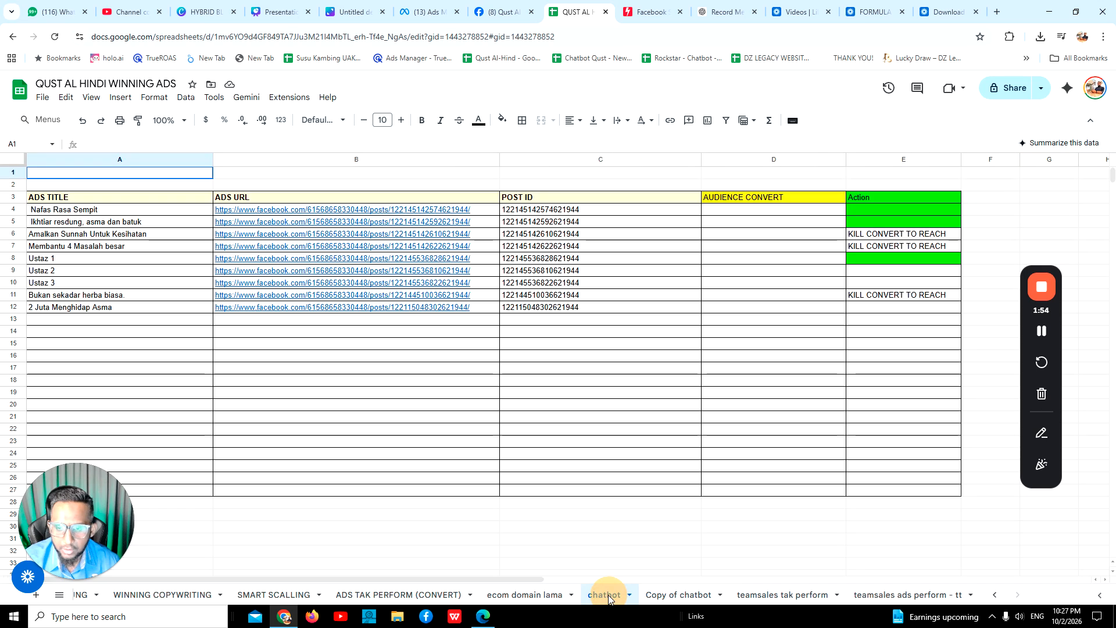
click(92, 598)
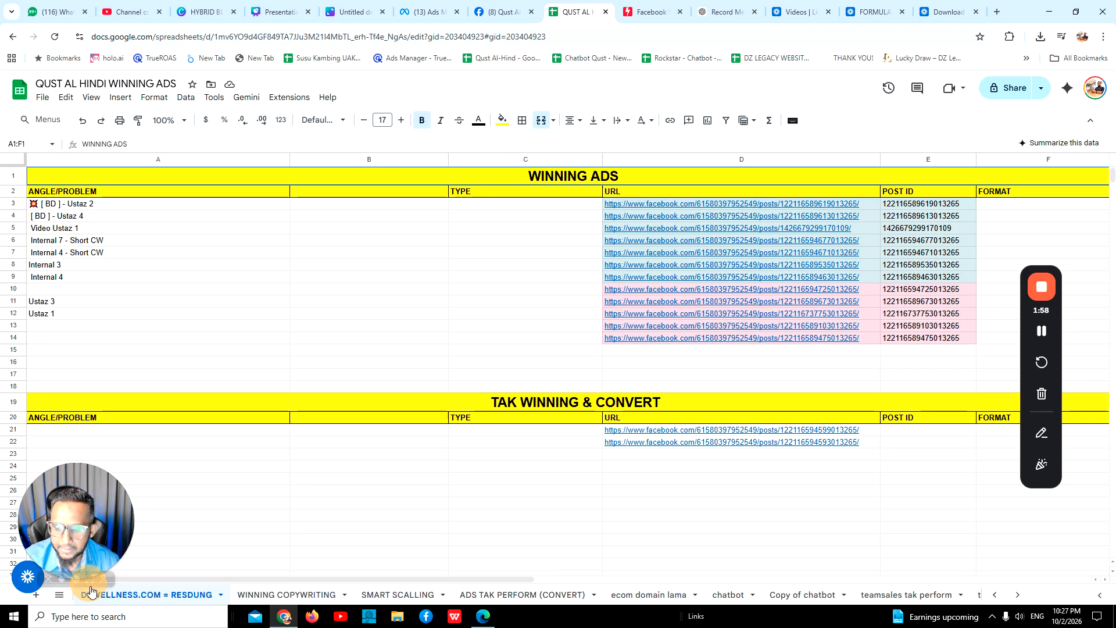
Paste the Facebook post URL into D16 of the resdung sheet and move its post ID into E16.
click(612, 479)
double_click(728, 362)
key(ctrl+v)
double_click(811, 362)
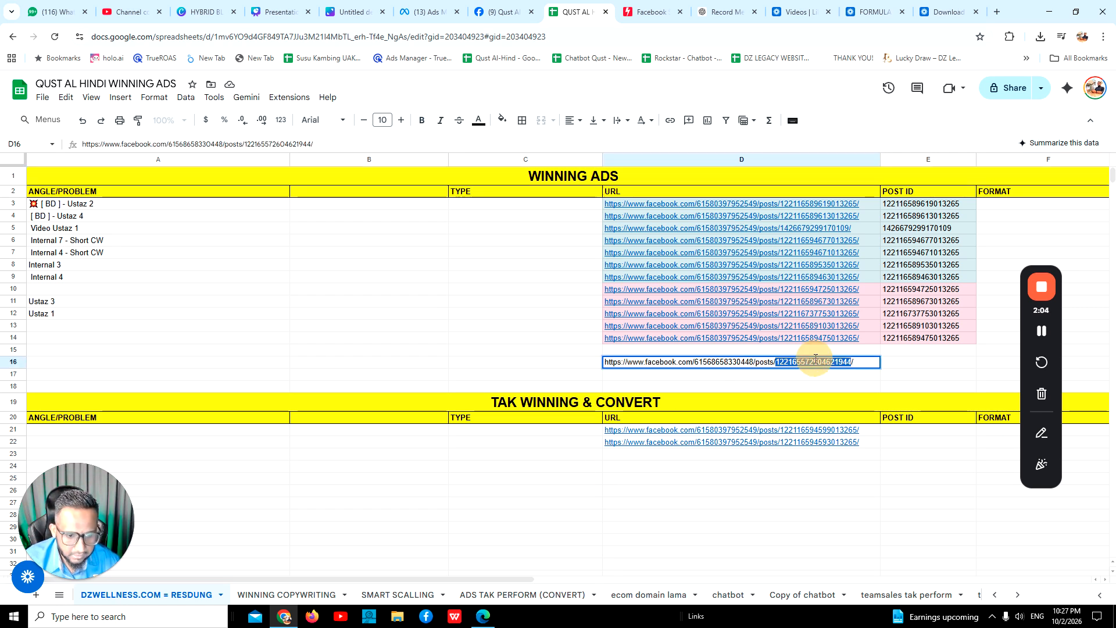
key(ctrl+x)
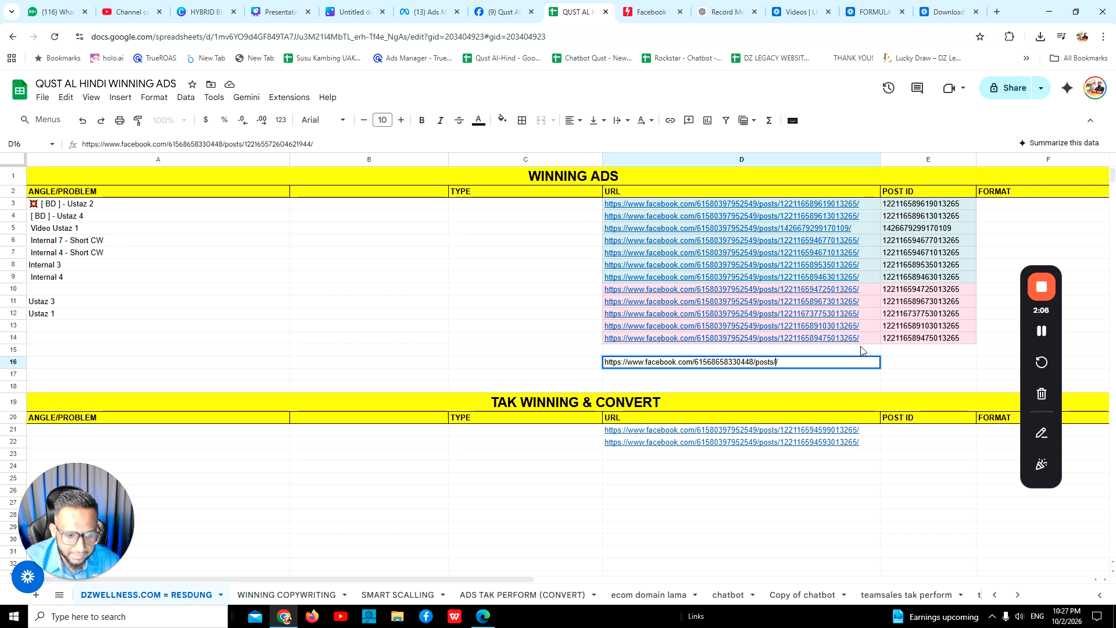
double_click(892, 362)
key(ctrl+v)
Clear the sample URL and post ID from D16:E16.
click(775, 364)
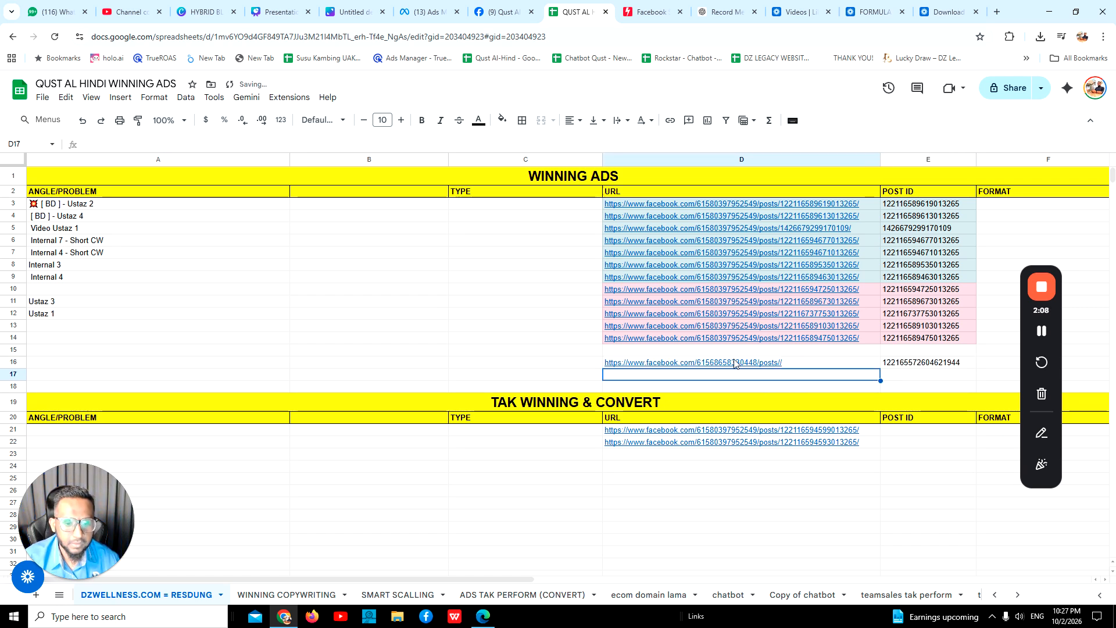
shift+click(906, 365)
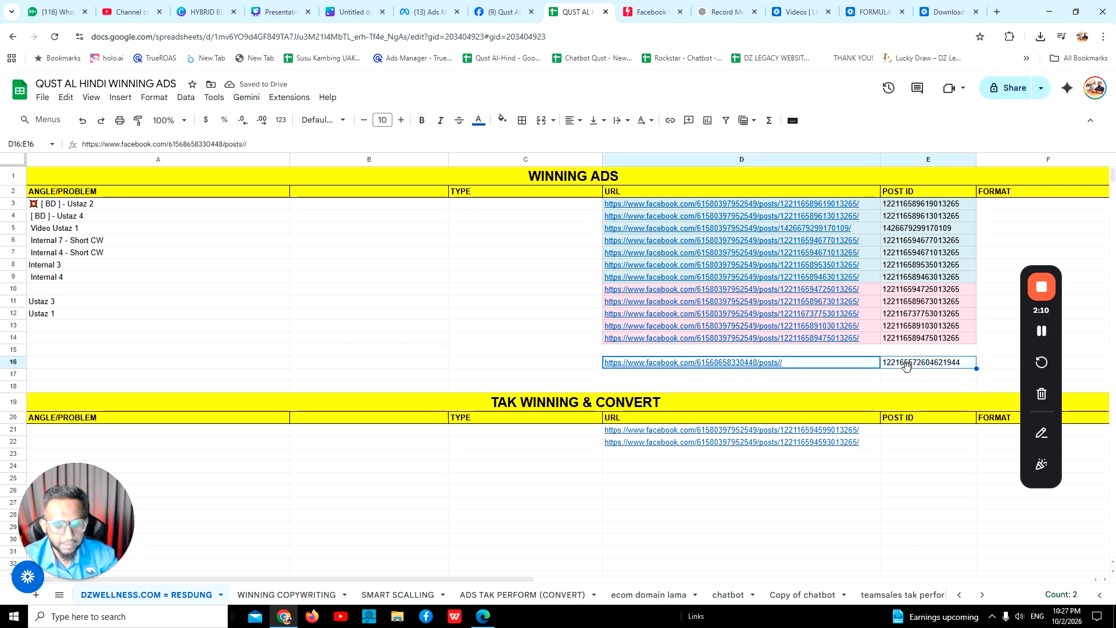
key(Delete)
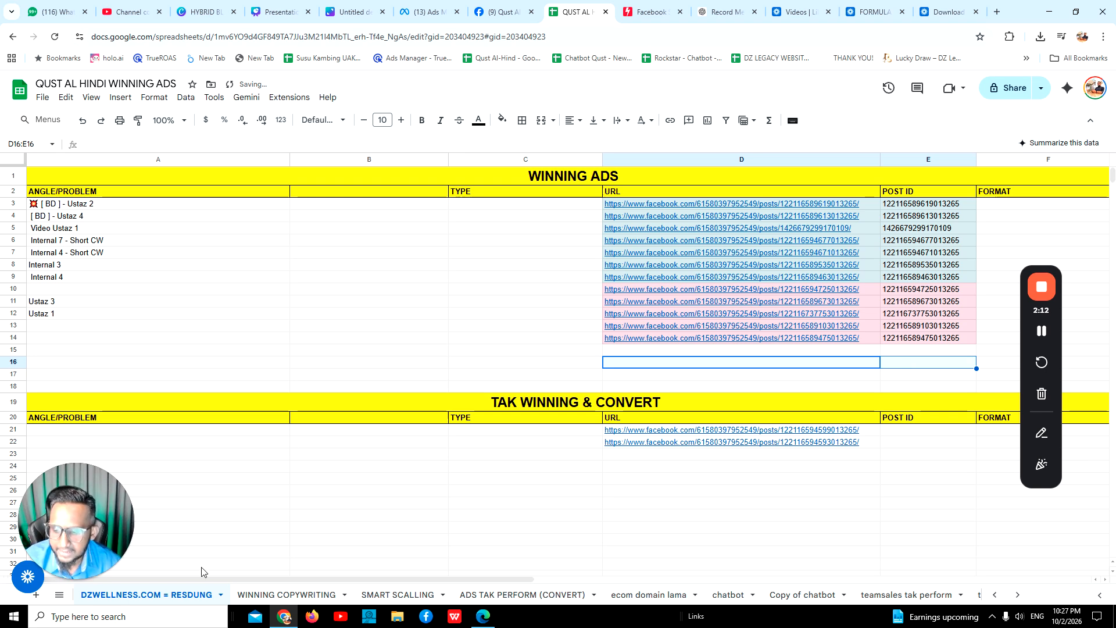
Copy the post ID in E22 of the THEQUSTALHINDI.COM = BATUK sheet and switch to Ads Manager.
click(995, 594)
click(123, 594)
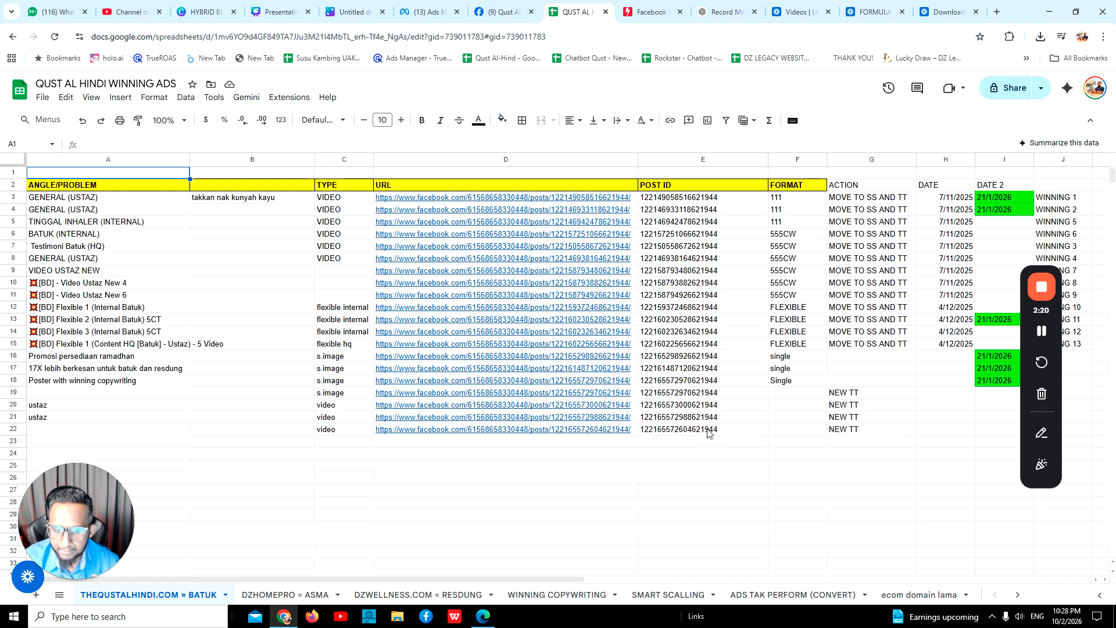
click(679, 430)
key(ctrl+c)
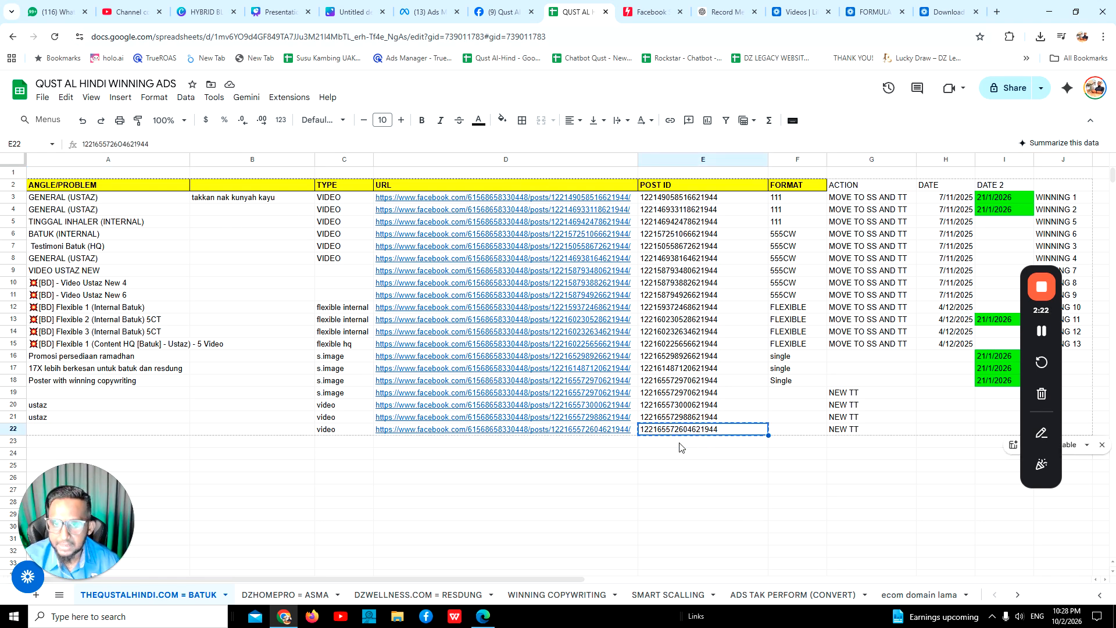
click(426, 12)
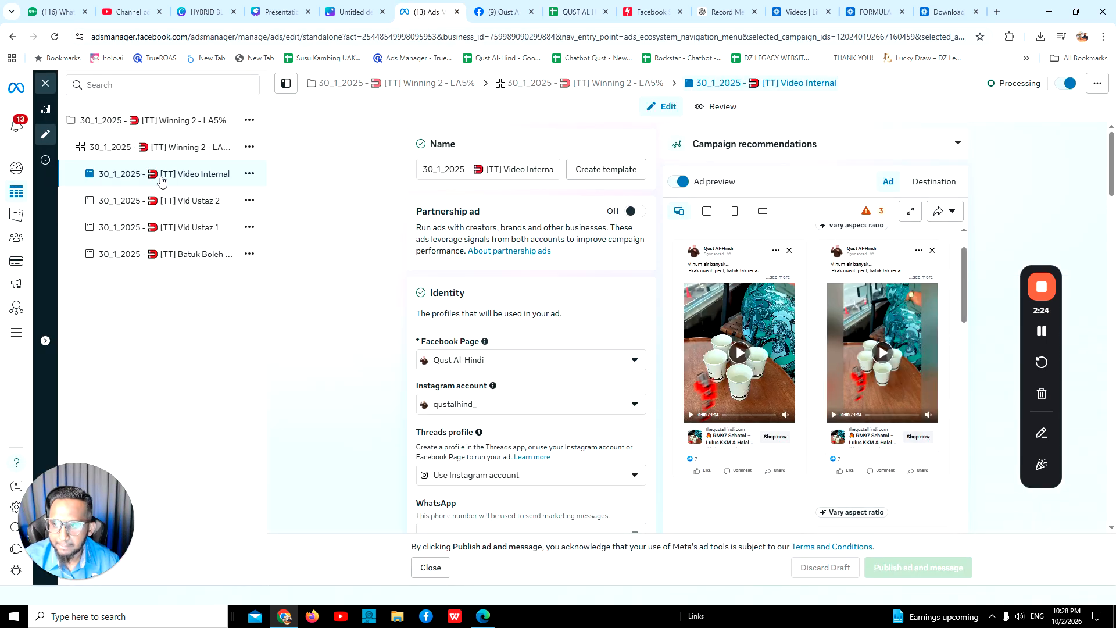
Create a new ad and message in the "[TT] Winning 2 - LA5%" ad set.
click(249, 254)
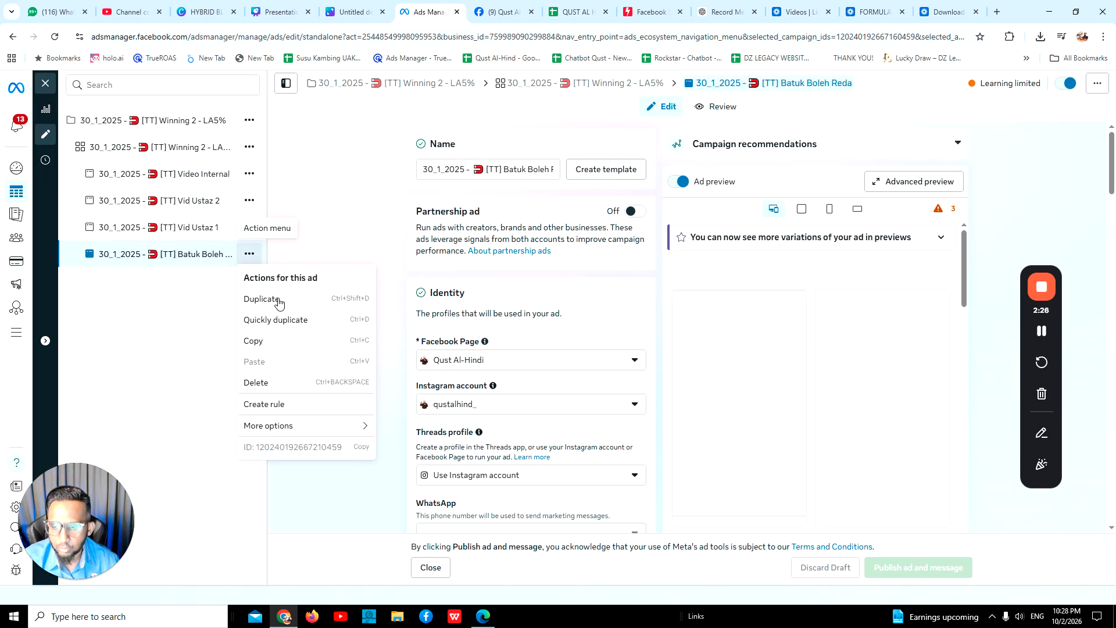
click(248, 151)
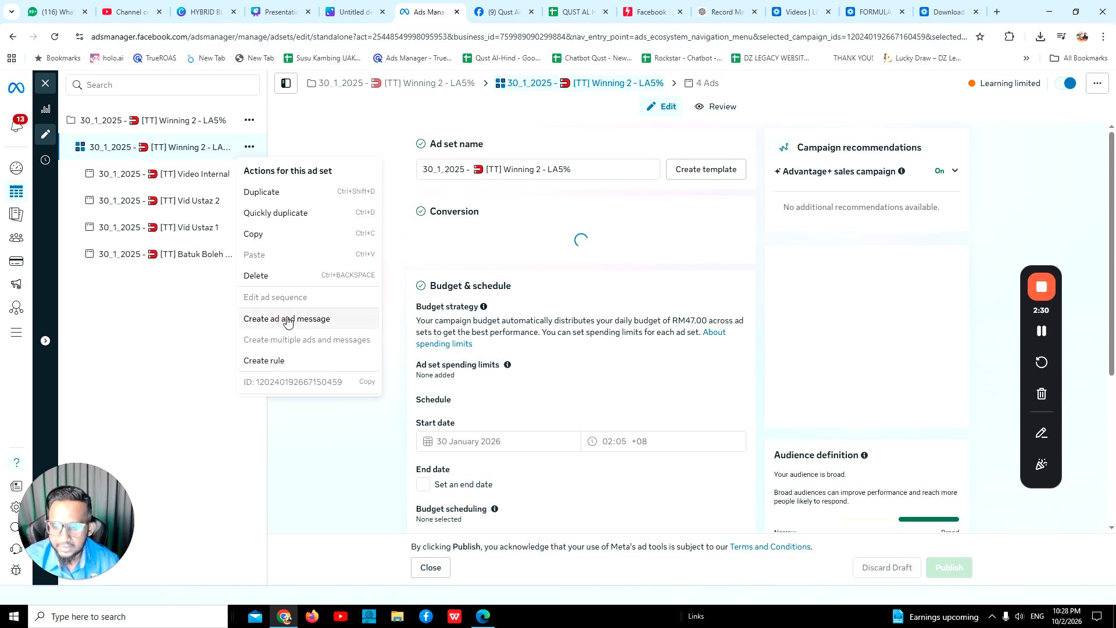
click(288, 319)
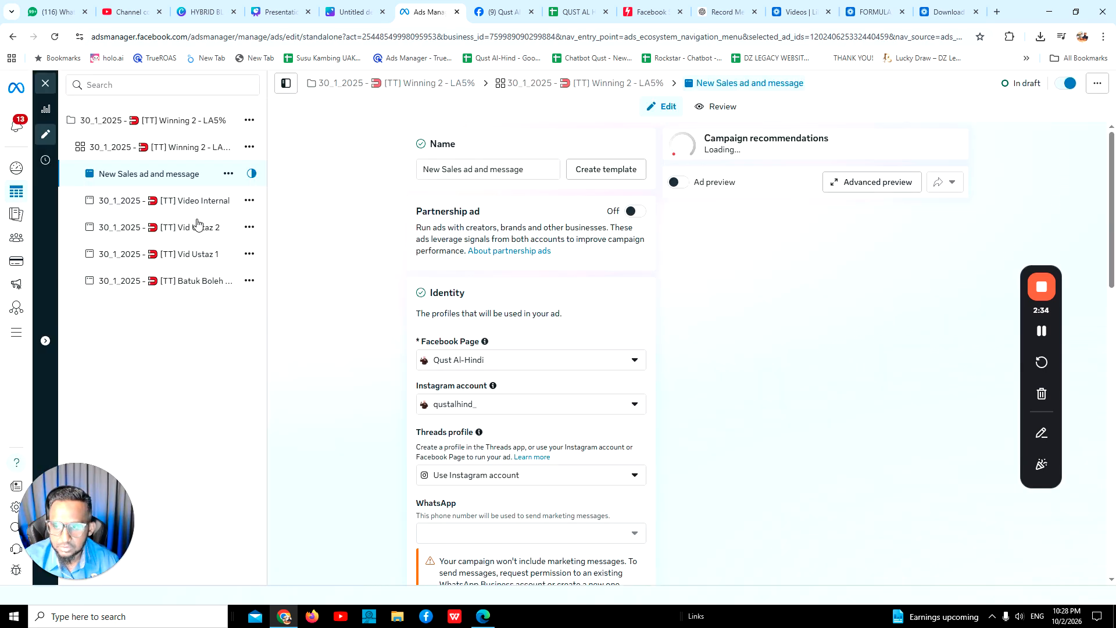
Try to set up the new ad and message from an existing post.
scroll(486, 328, down, 4)
scroll(504, 303, down, 3)
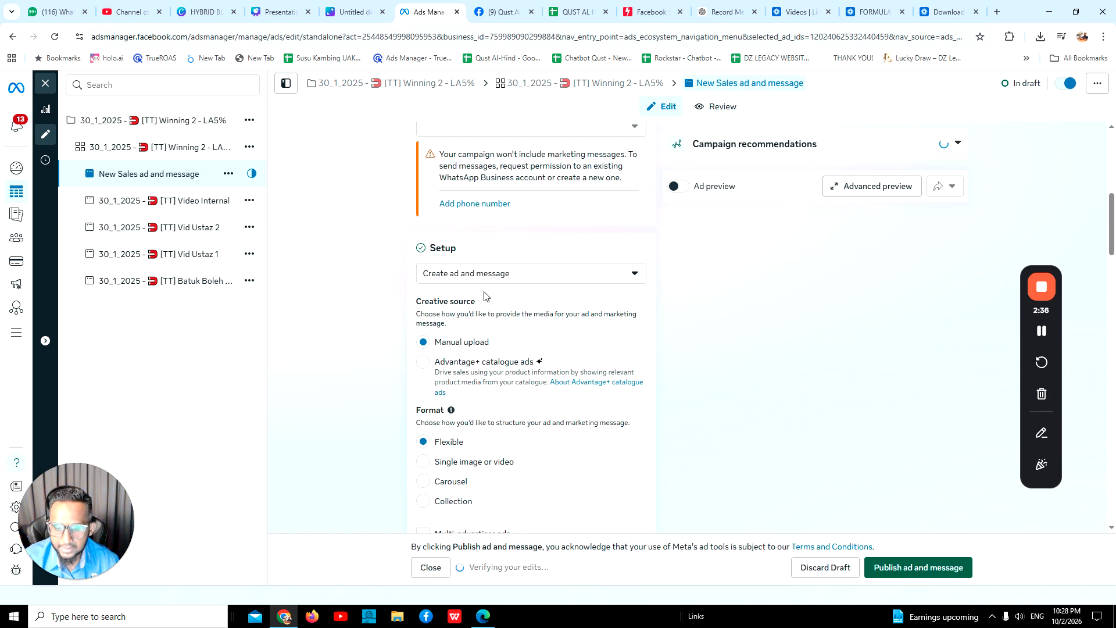
click(472, 274)
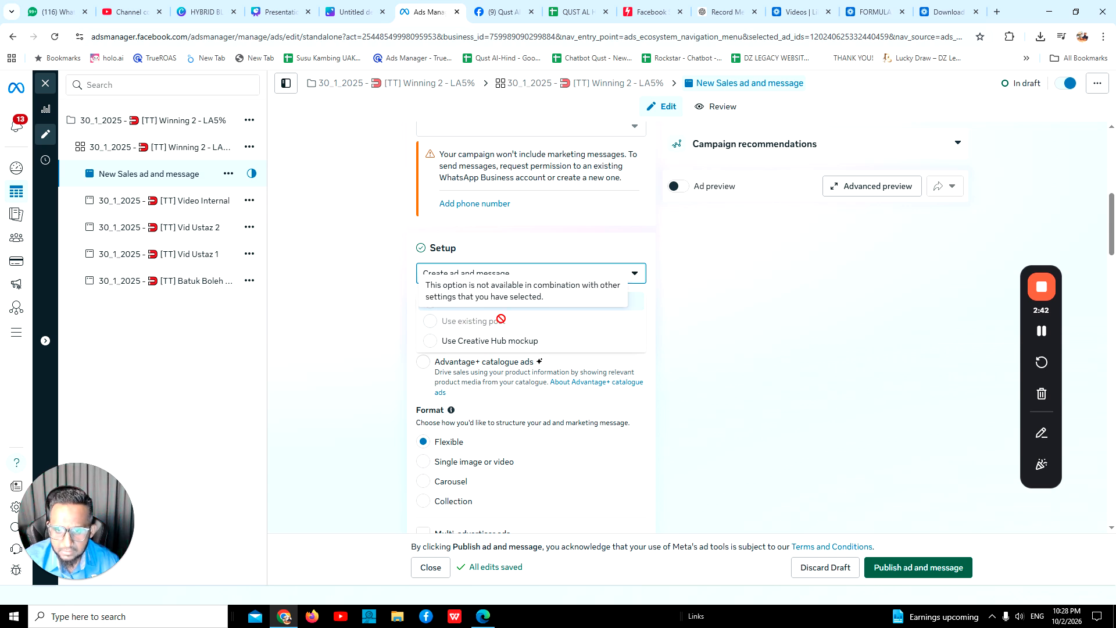
scroll(500, 321, up, 2)
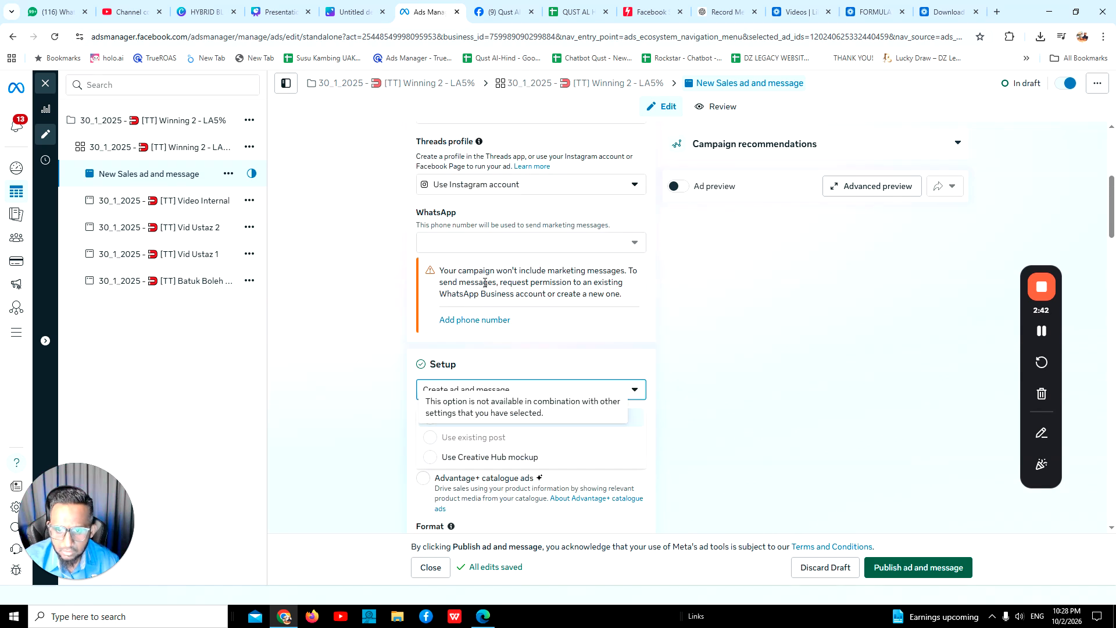
click(518, 249)
Delete the draft "New Sales ad and message" from the ad set.
click(229, 174)
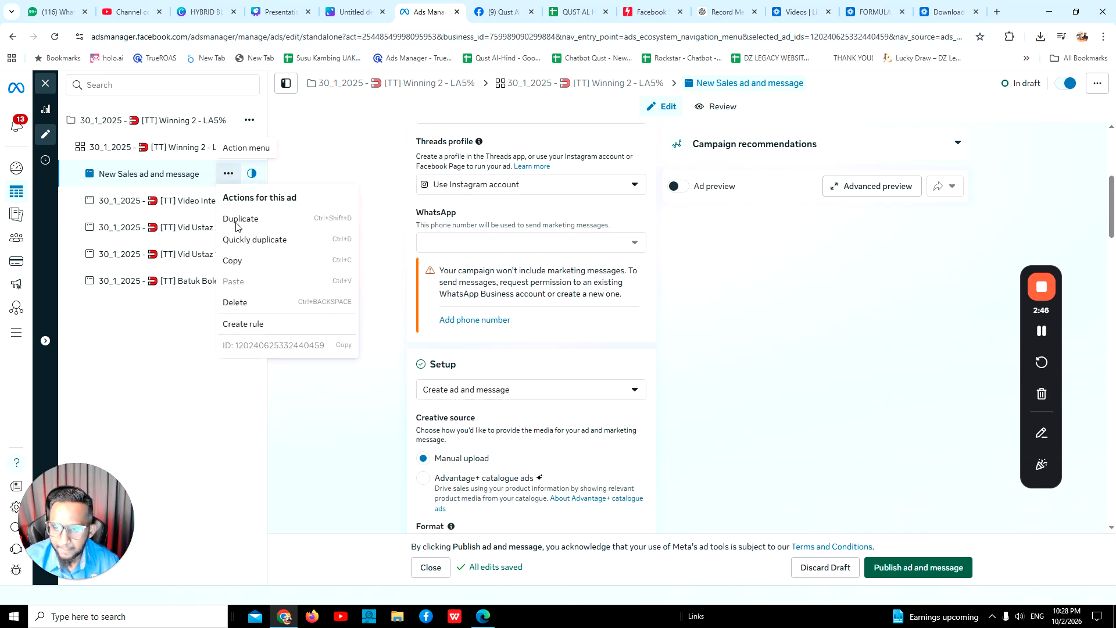
click(236, 303)
click(647, 271)
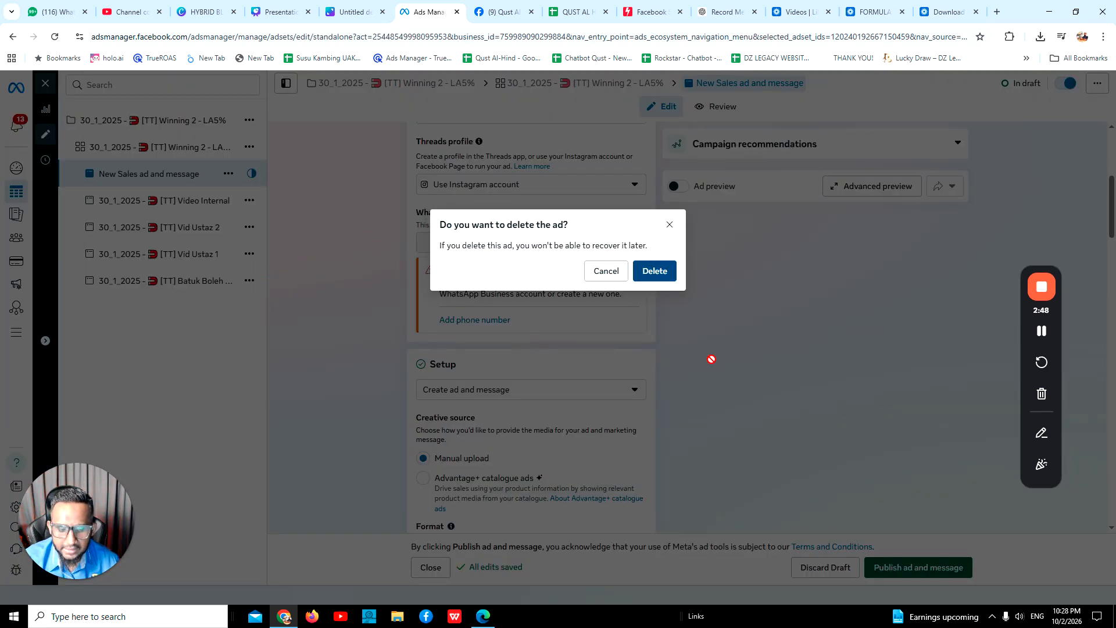
Close the editor and create a new auction campaign with the Sales objective and Advantage+ catalogue off.
click(45, 87)
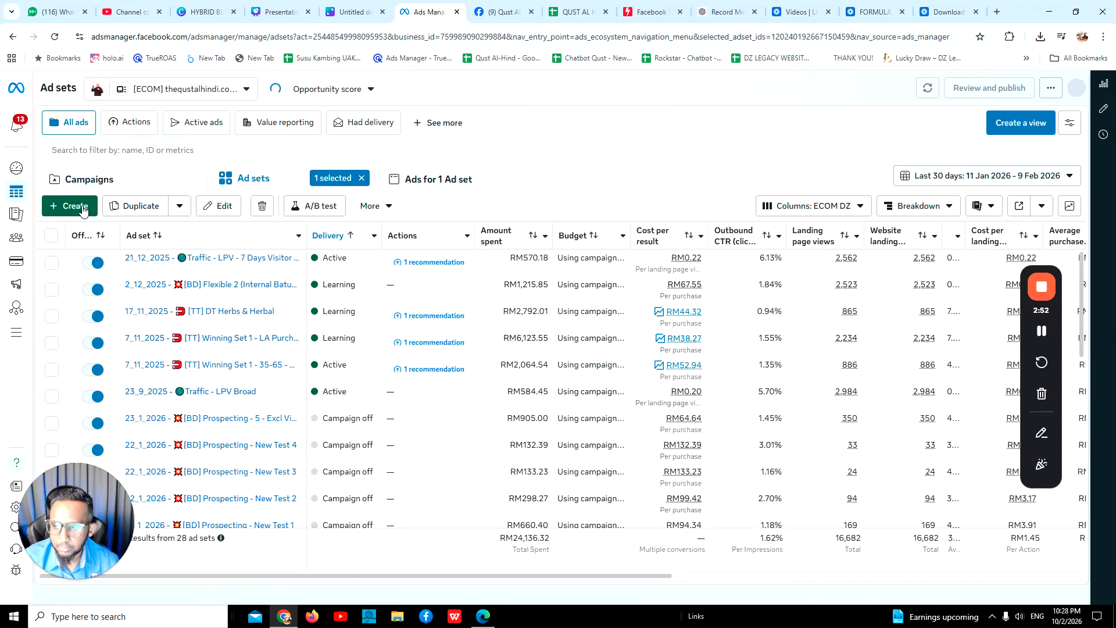
click(86, 208)
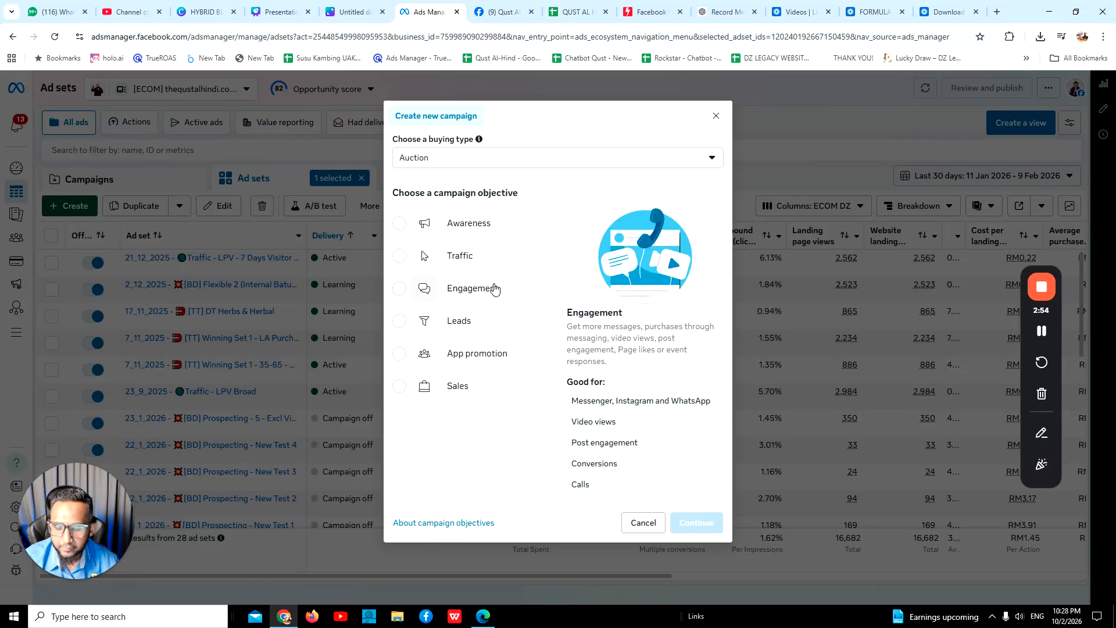
click(464, 387)
click(695, 522)
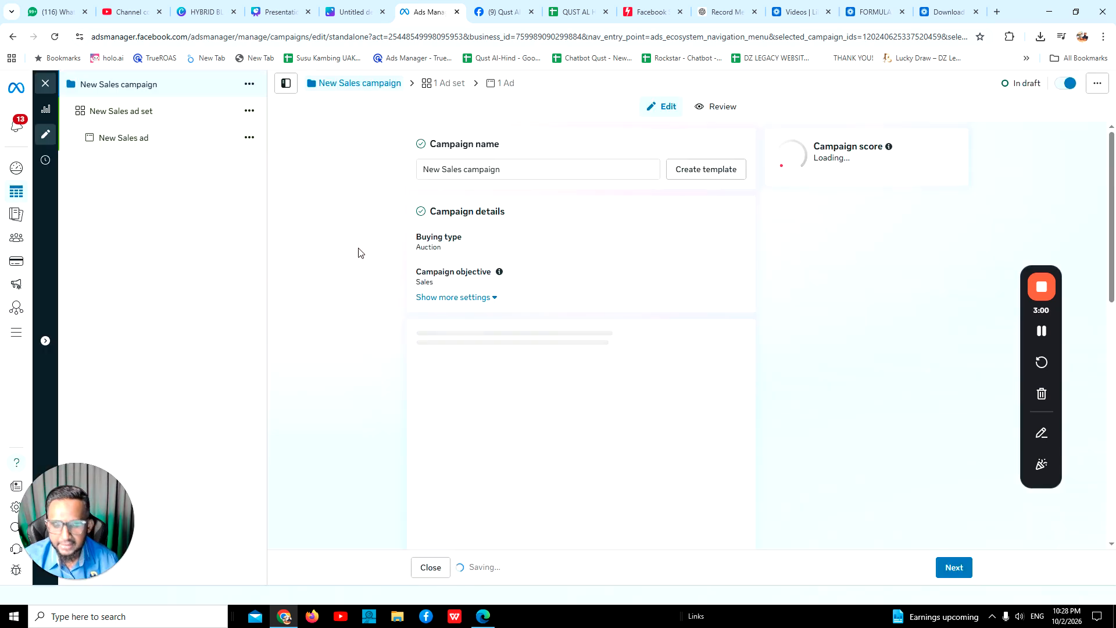
click(731, 337)
Go through the New Sales ad set's settings and set the New Sales ad to use an existing post with multi-advertiser ads off.
click(132, 111)
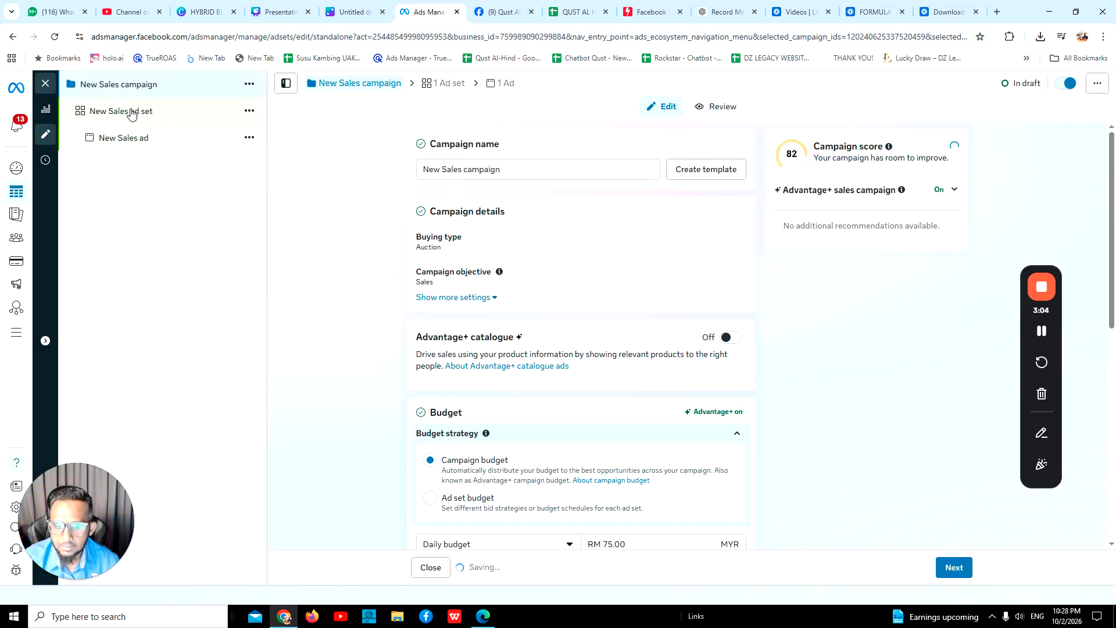
scroll(465, 314, down, 2)
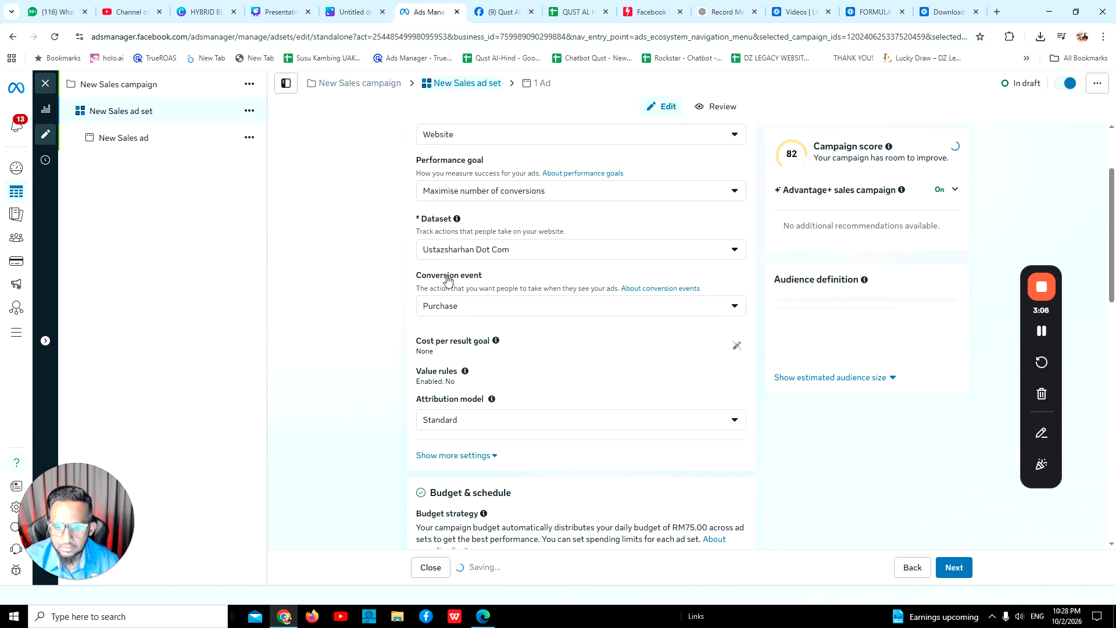
scroll(491, 328, down, 6)
scroll(464, 281, down, 8)
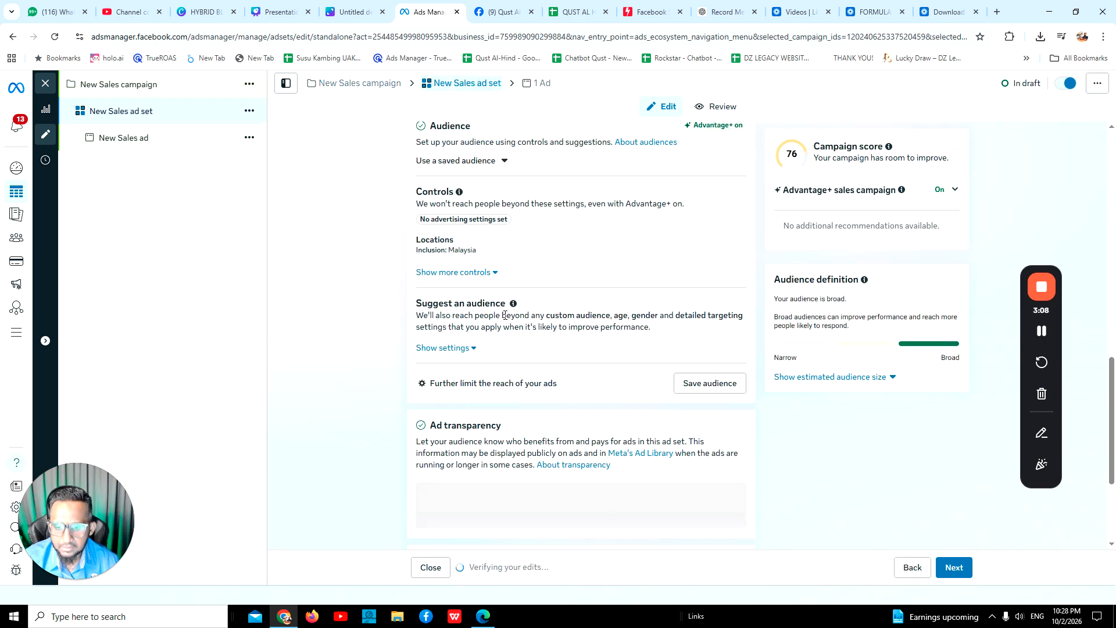
click(160, 138)
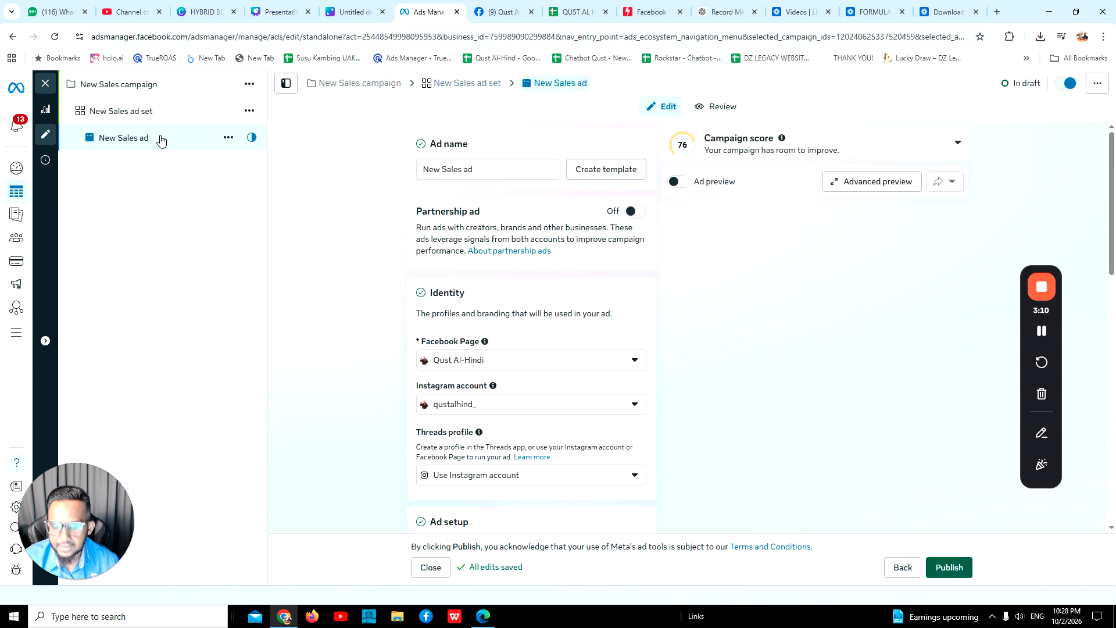
scroll(491, 309, down, 2)
scroll(493, 314, down, 4)
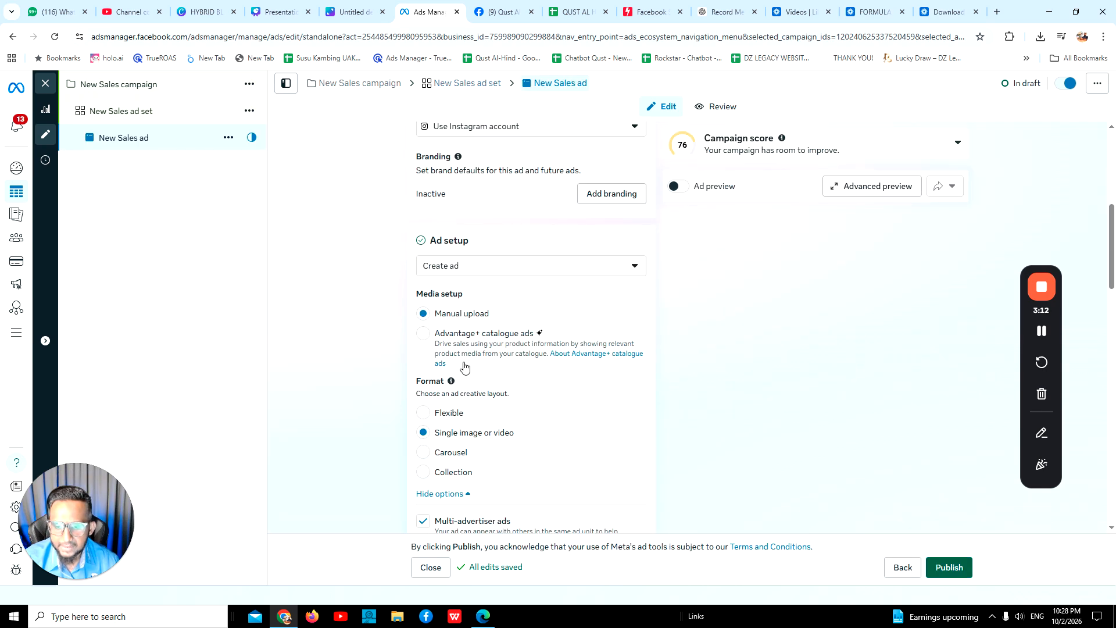
click(456, 270)
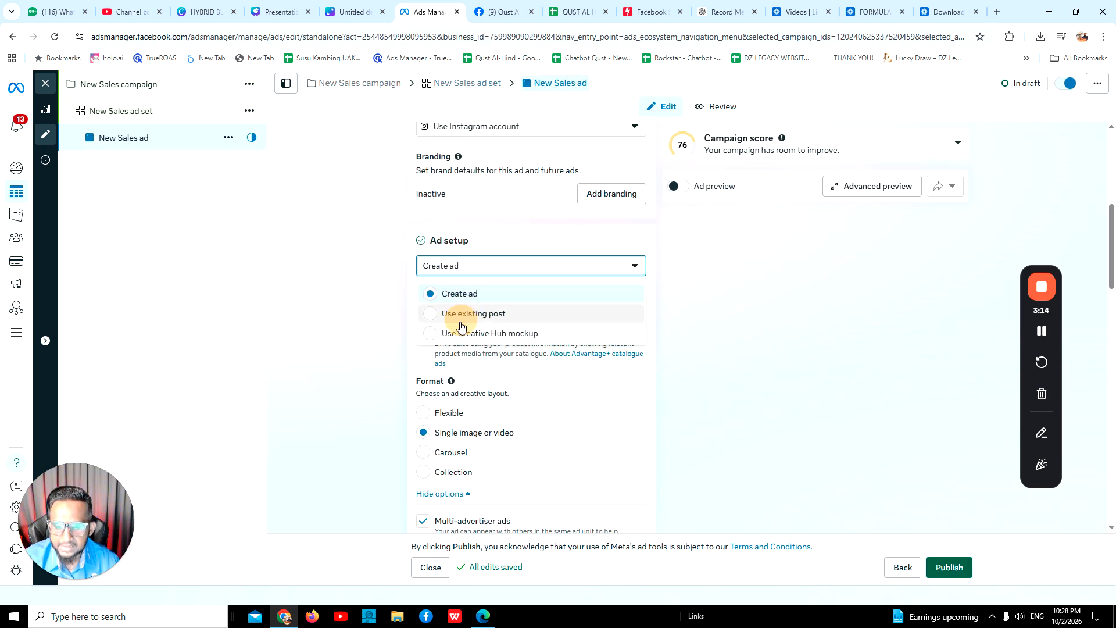
click(462, 314)
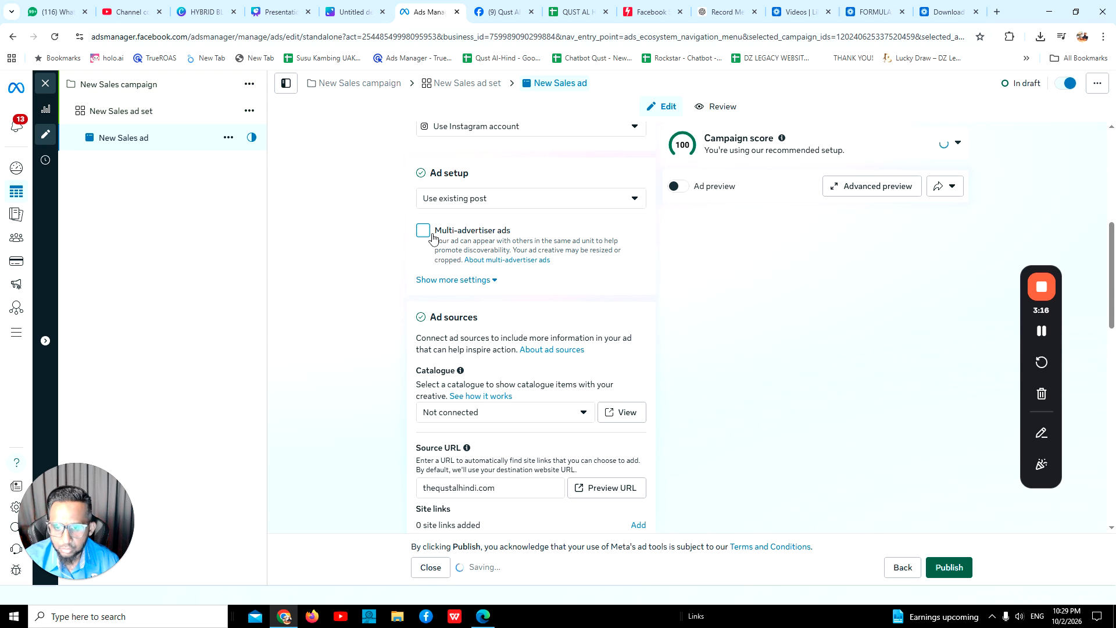
scroll(501, 257, down, 5)
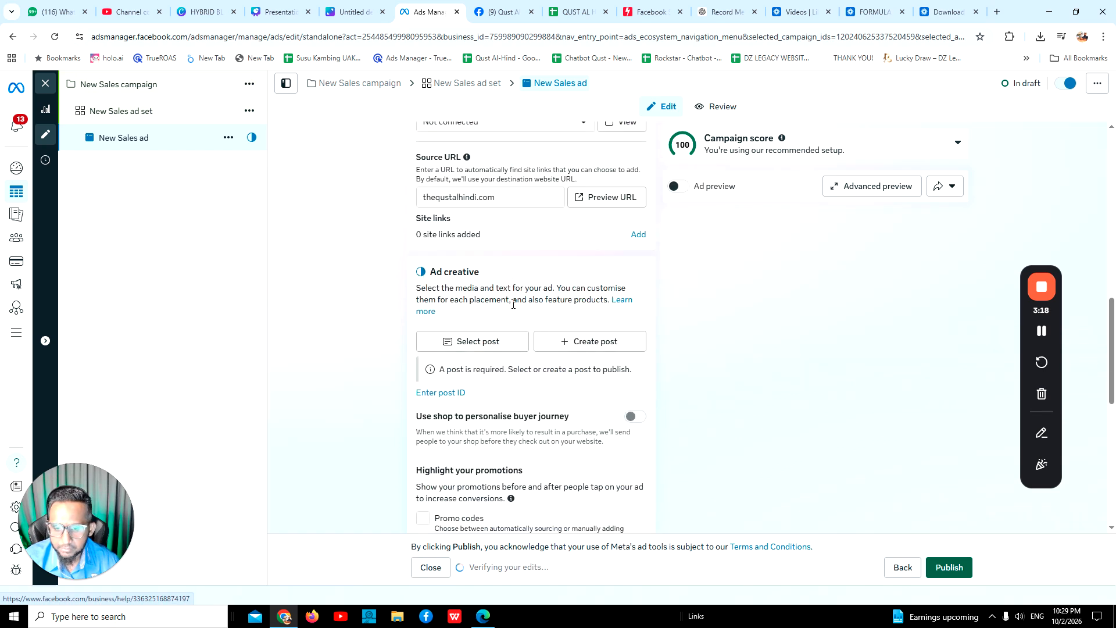
click(462, 396)
click(499, 414)
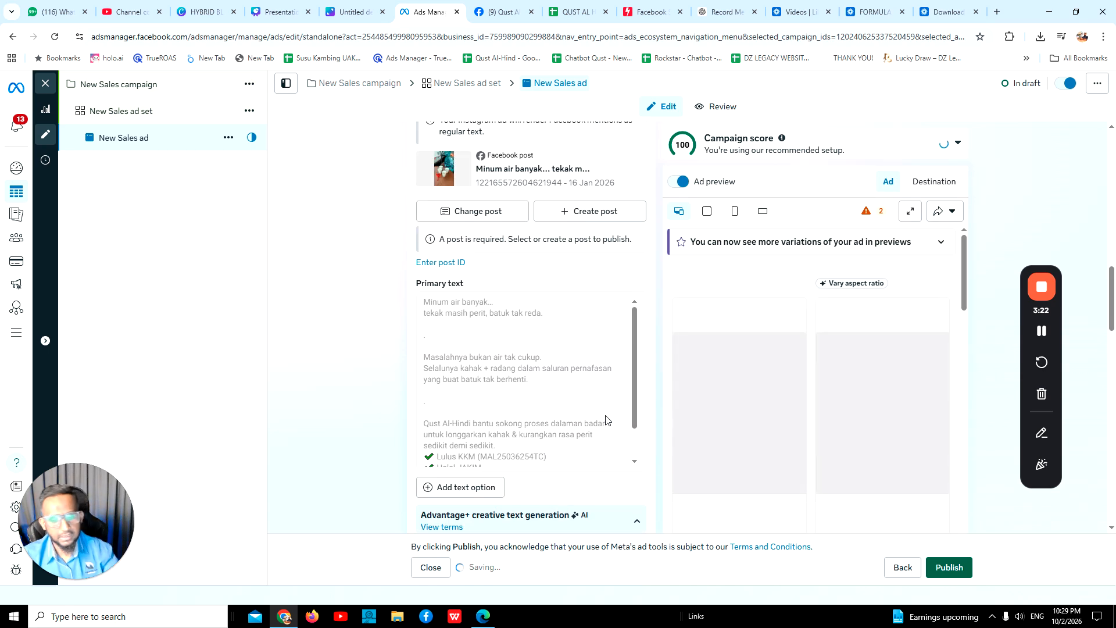
Play the Facebook feed video in the ad preview and read through the post's primary text.
click(740, 411)
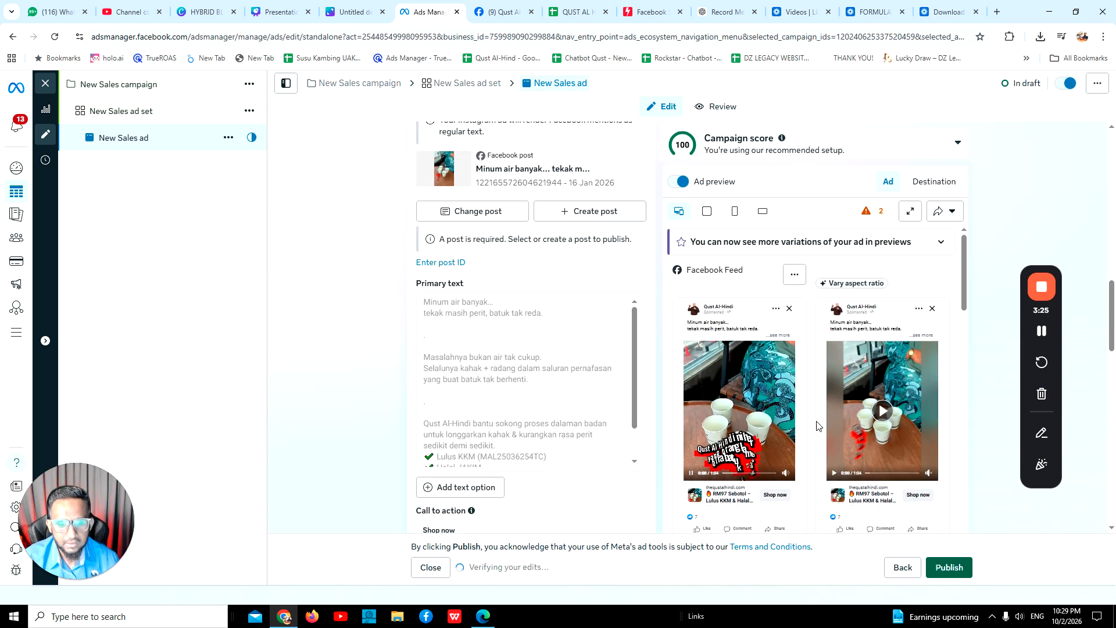
click(752, 391)
scroll(488, 361, down, 5)
scroll(486, 290, down, 4)
scroll(503, 366, up, 2)
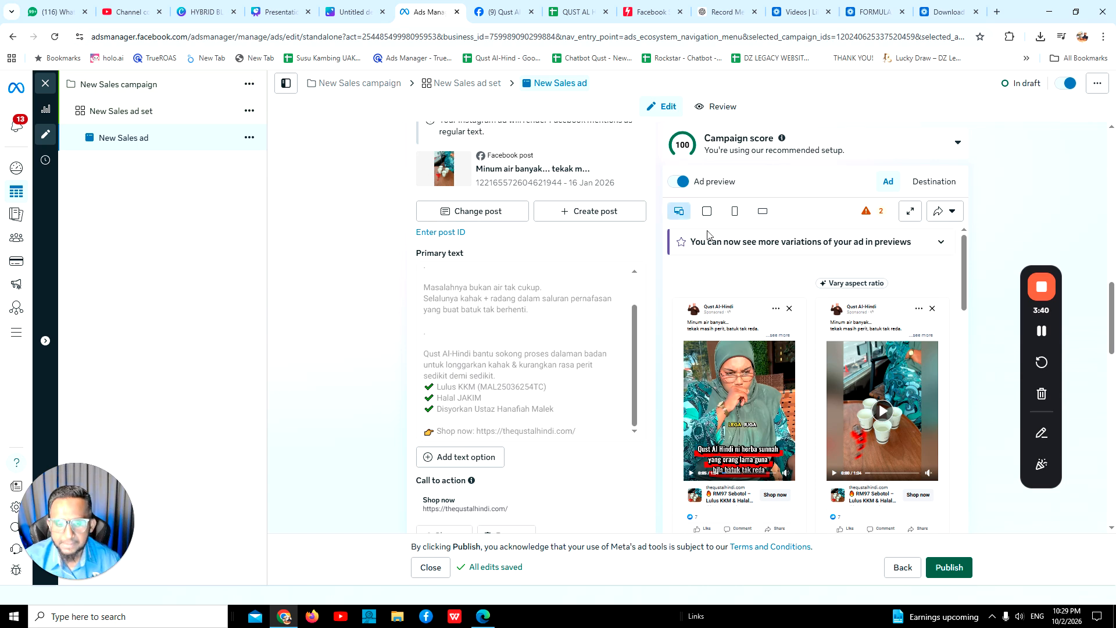
Examine the URL and post ID of the "[BD] Flexible 1 (Internal Batuk)" row in the winning ads spreadsheet and return to Ads Manager.
click(561, 12)
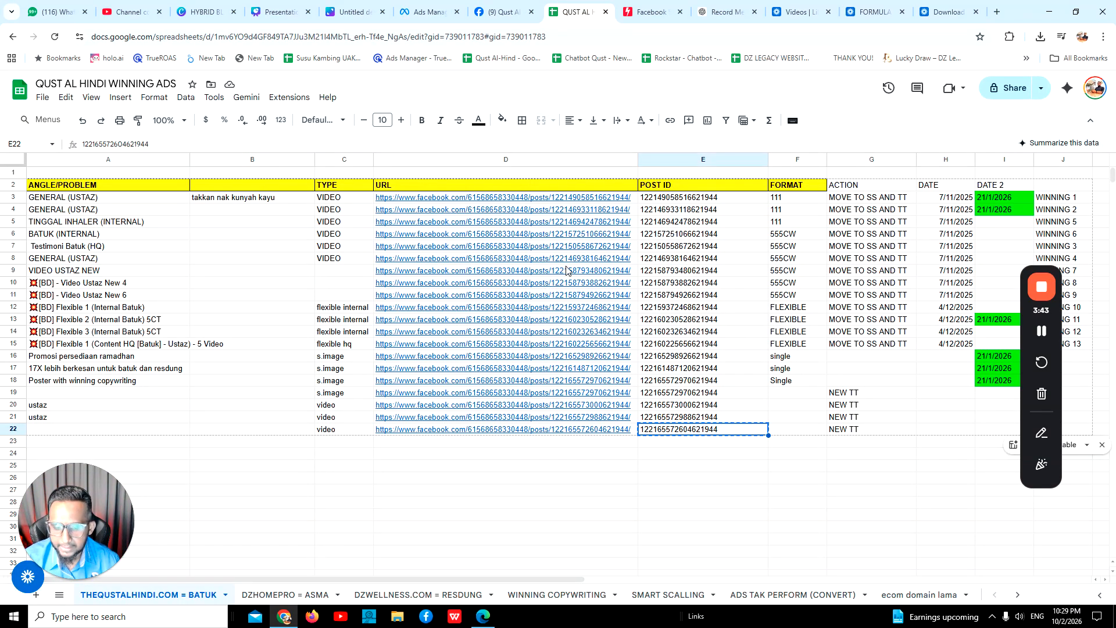
click(587, 319)
click(583, 309)
double_click(593, 307)
double_click(660, 308)
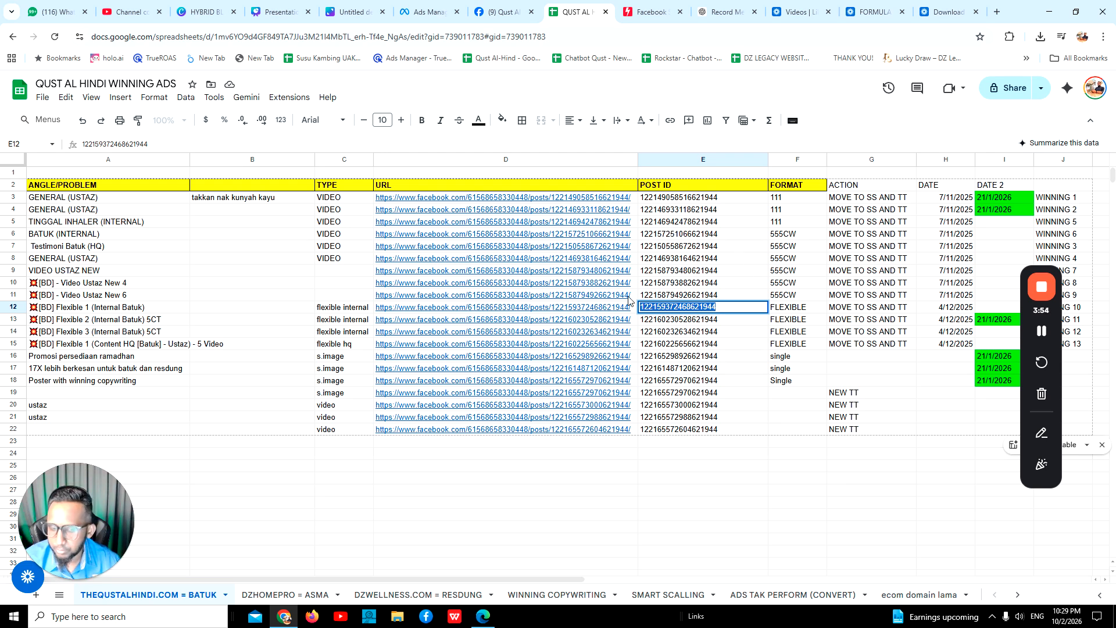
mouse_move(589, 329)
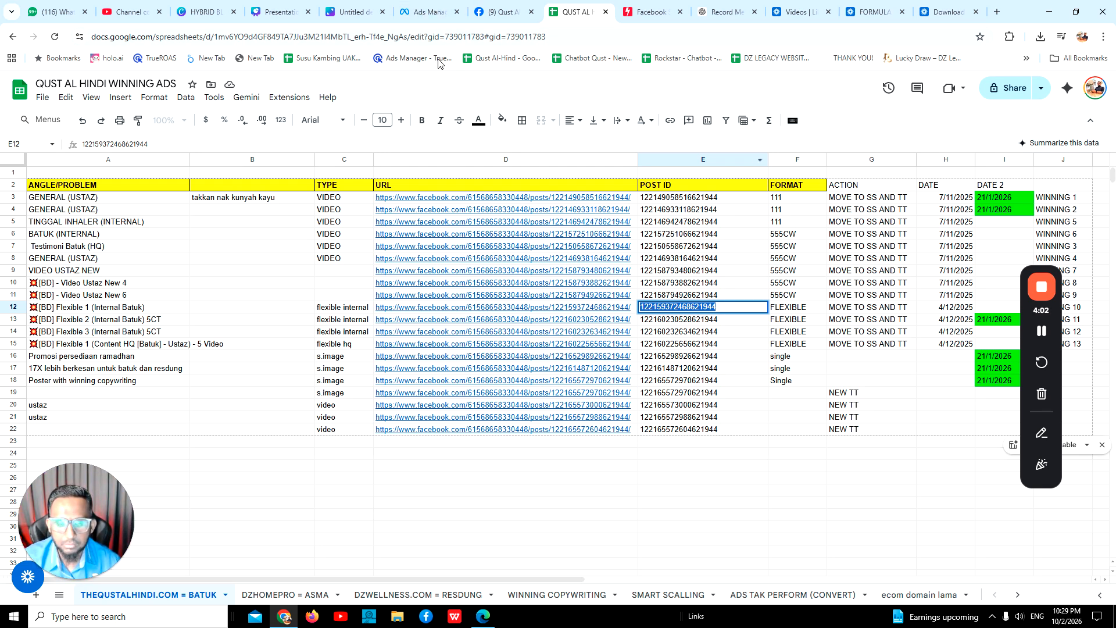
click(428, 11)
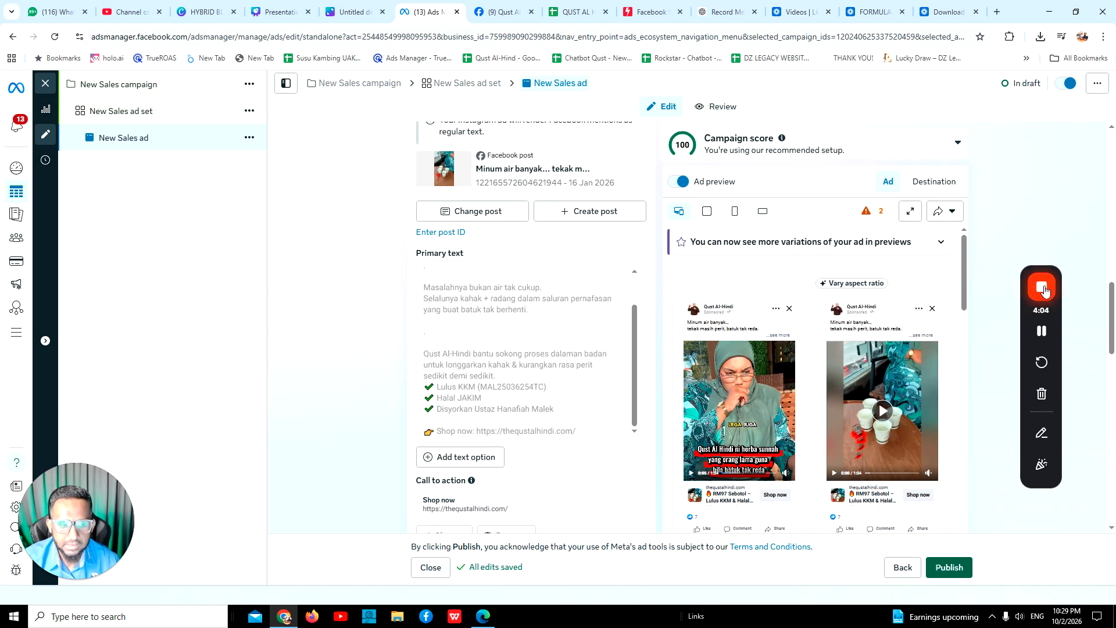